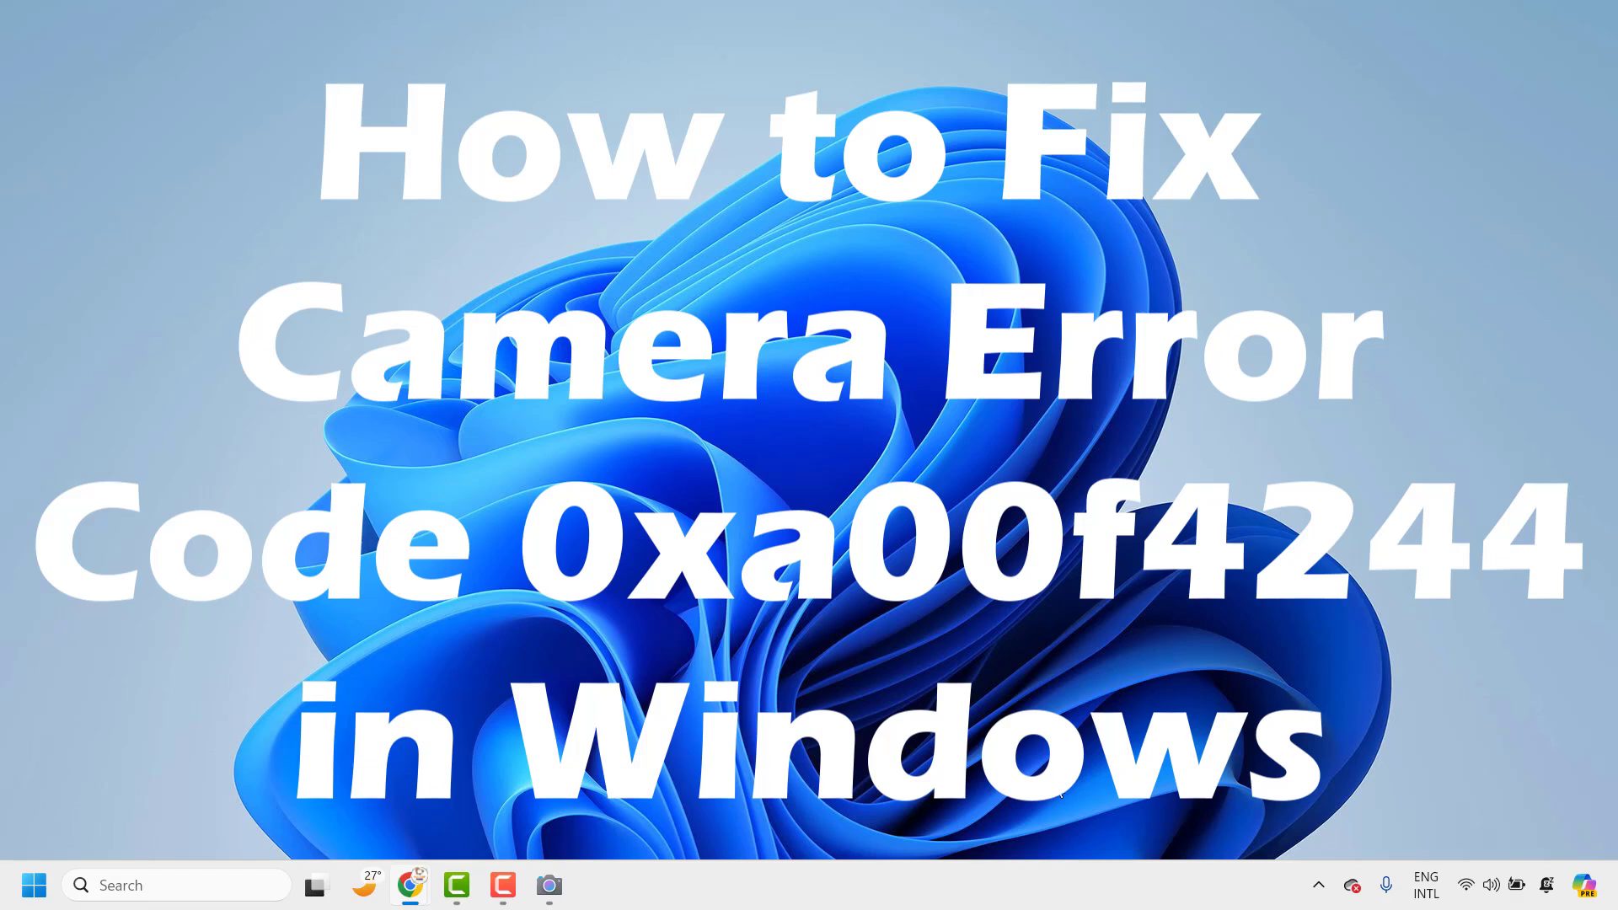
- Show the camera error, then open Device Manager and expand the Cameras category
click(548, 885)
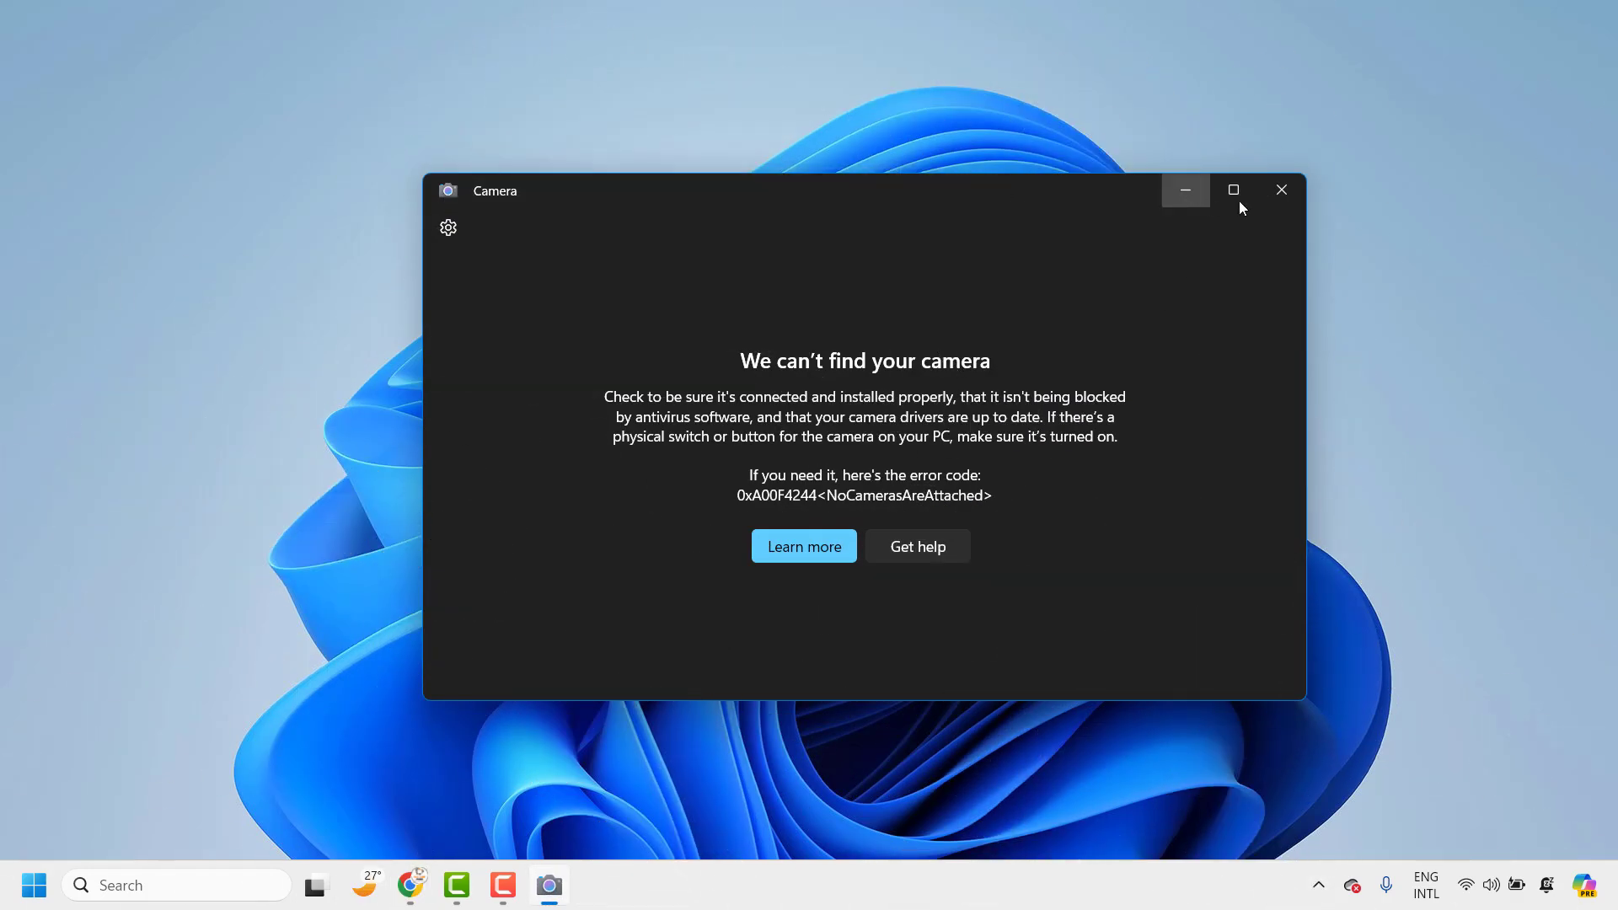
click(1282, 190)
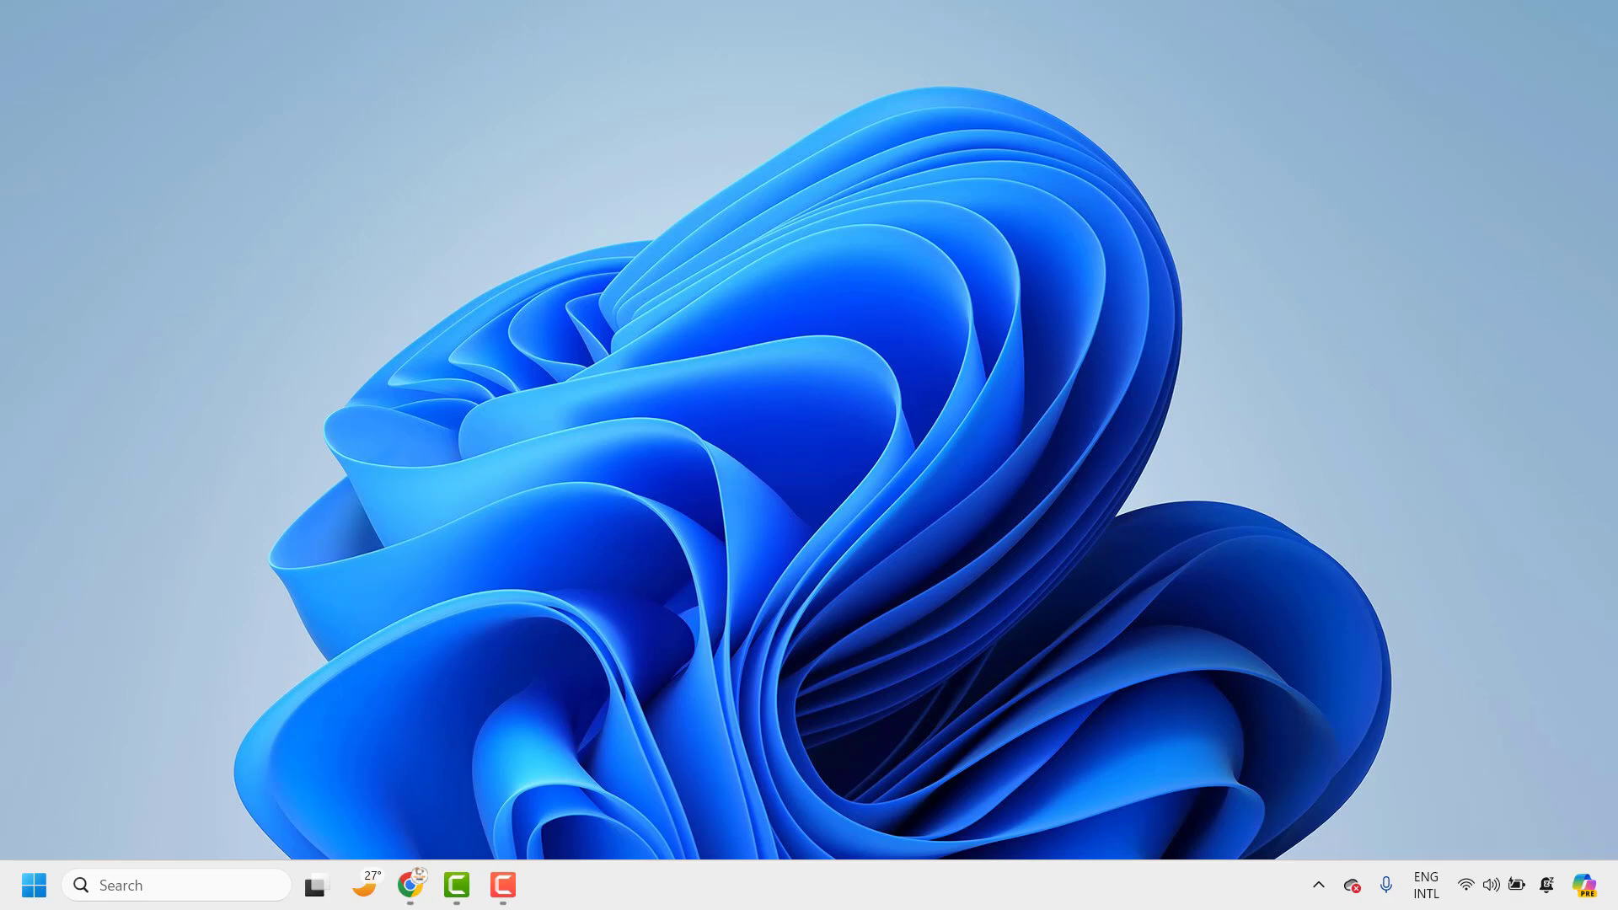
right_click(37, 890)
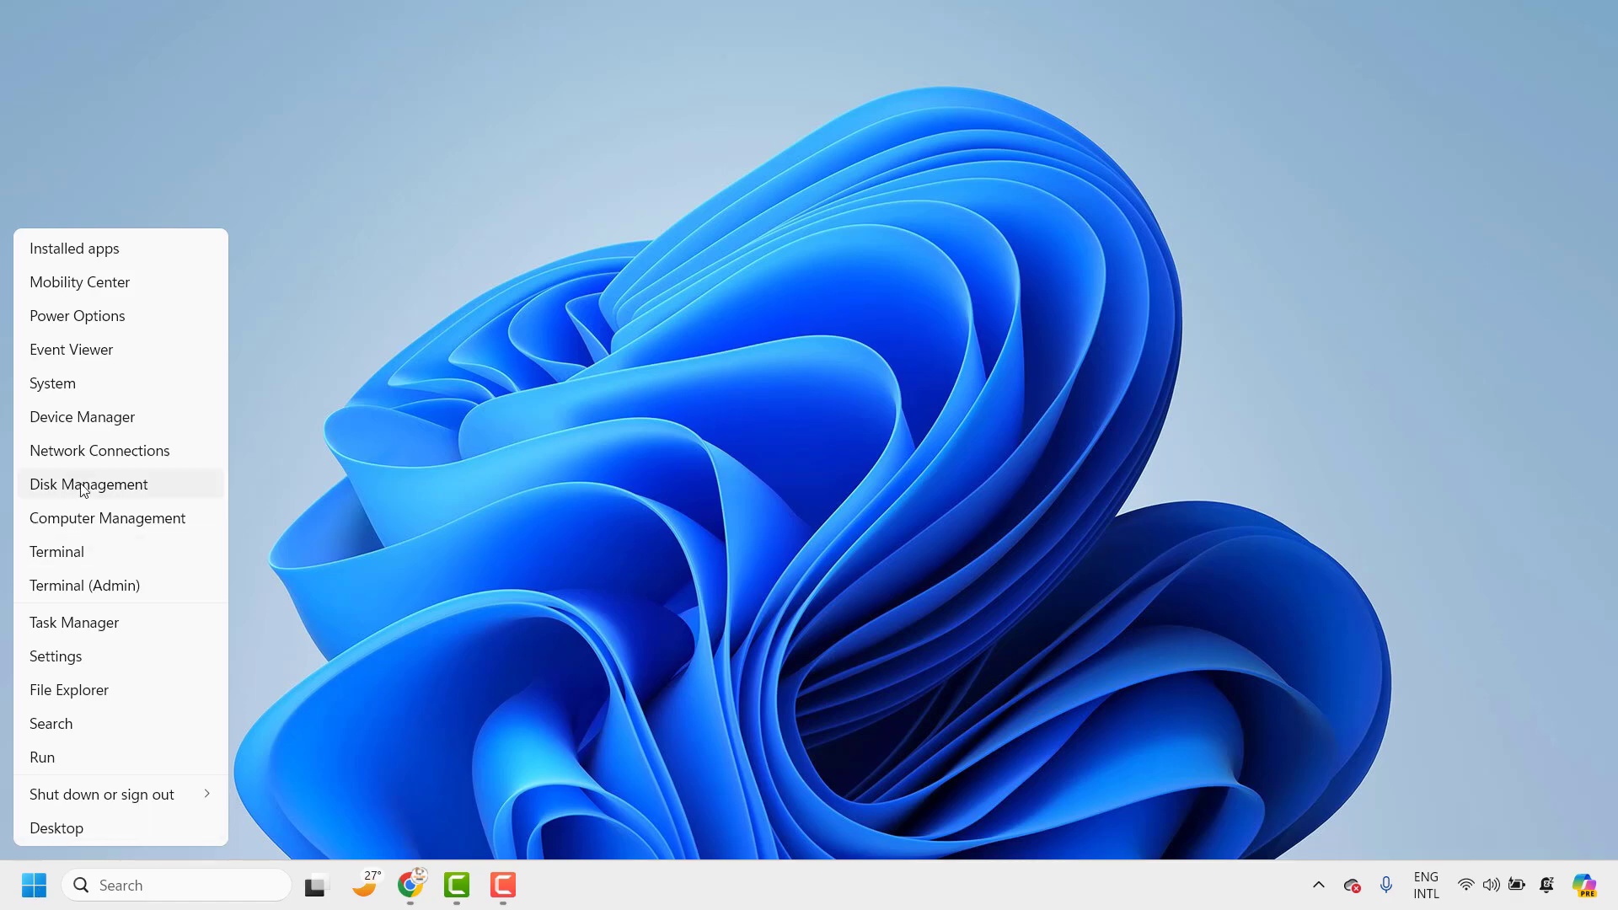
click(123, 408)
drag(520, 74, 1029, 114)
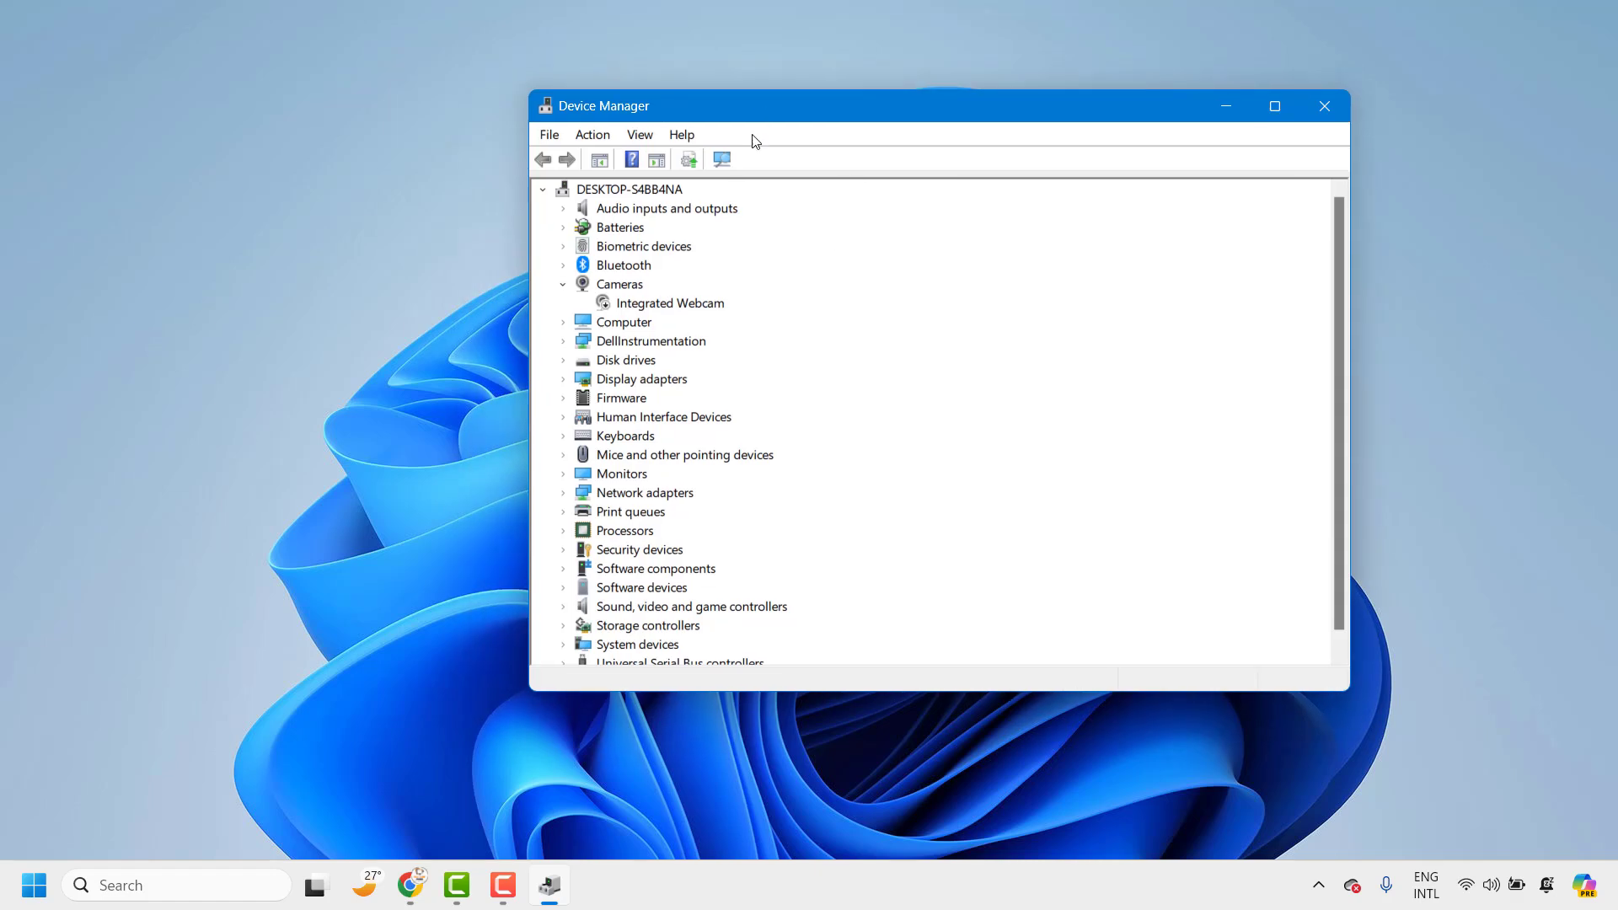
click(565, 286)
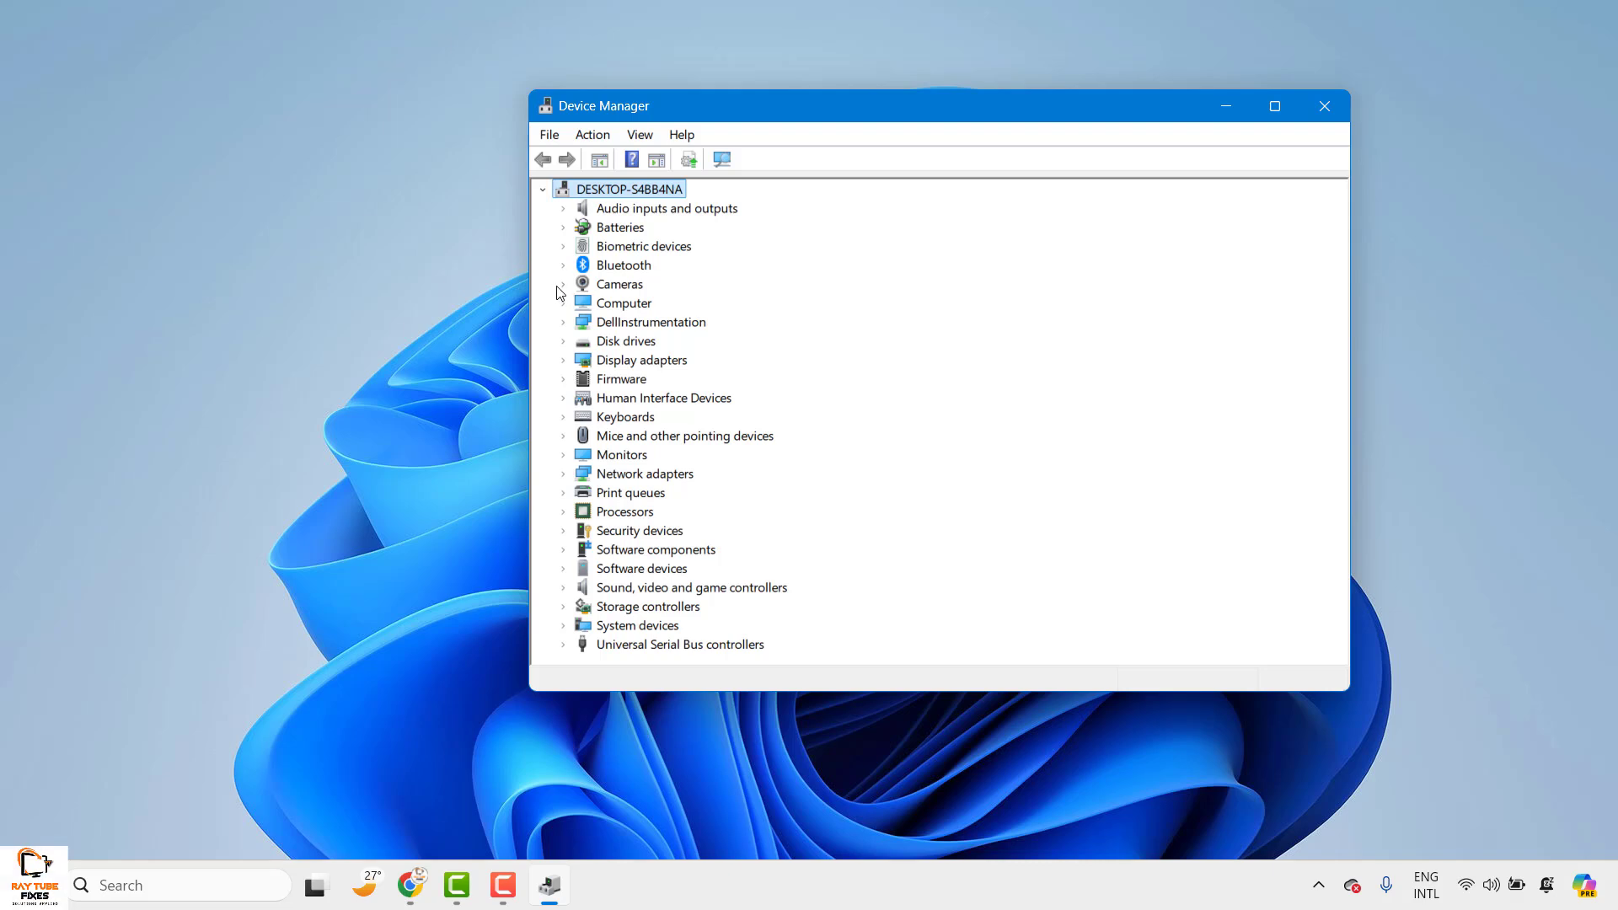
click(562, 286)
- Enable the Integrated Webcam under Cameras and verify its menu now offers Disable device
right_click(626, 309)
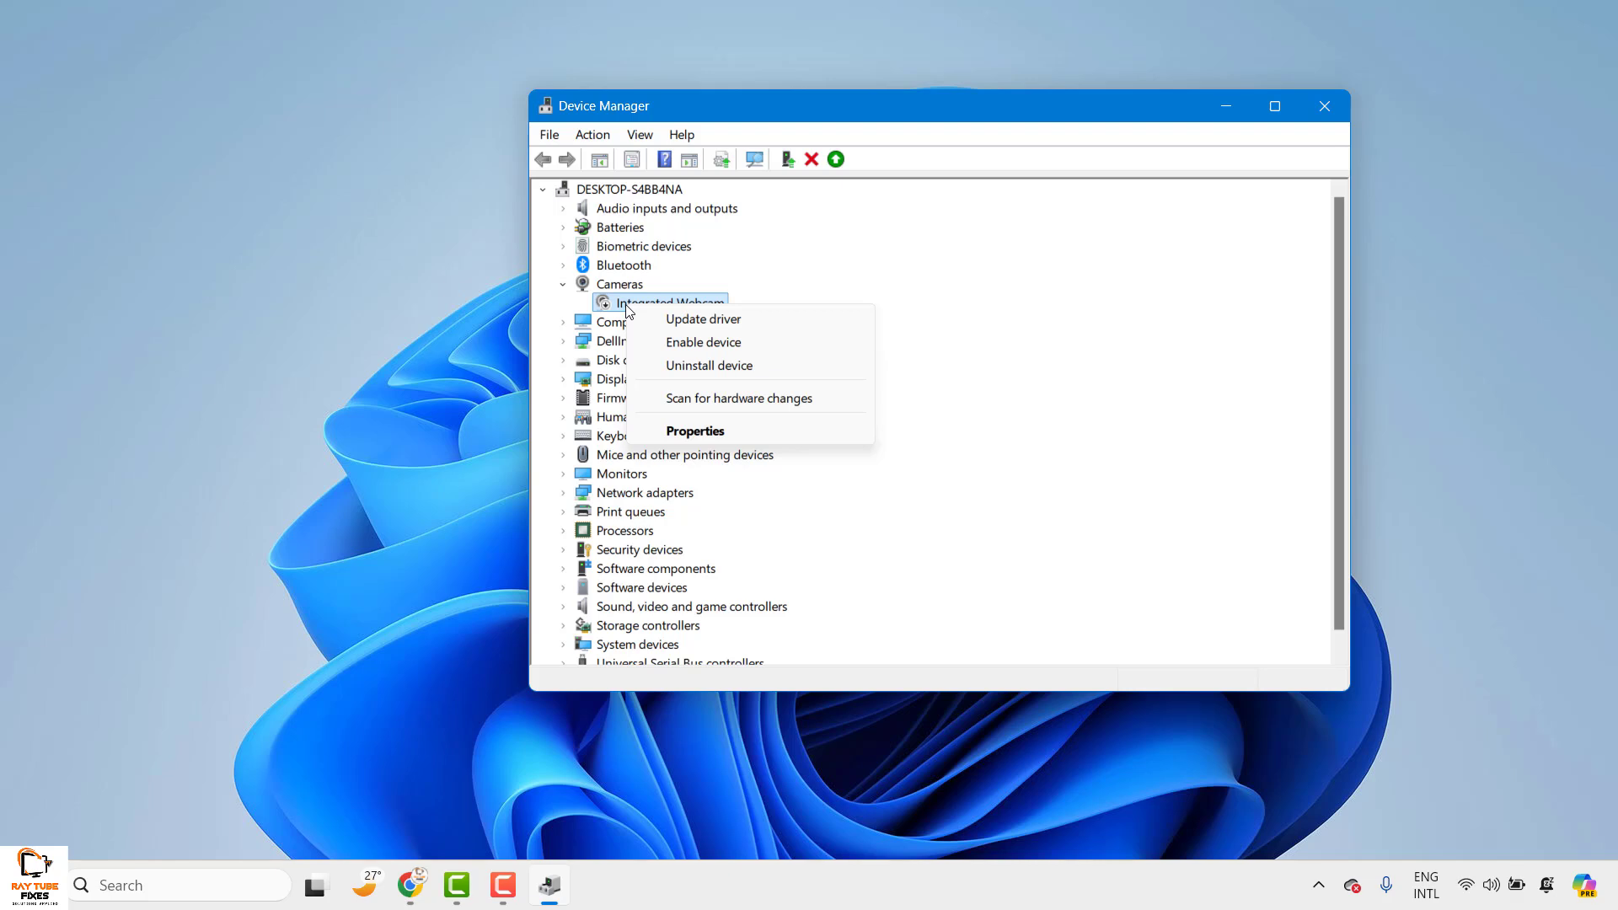
click(719, 349)
scroll(708, 354, down, 1)
scroll(707, 353, up, 1)
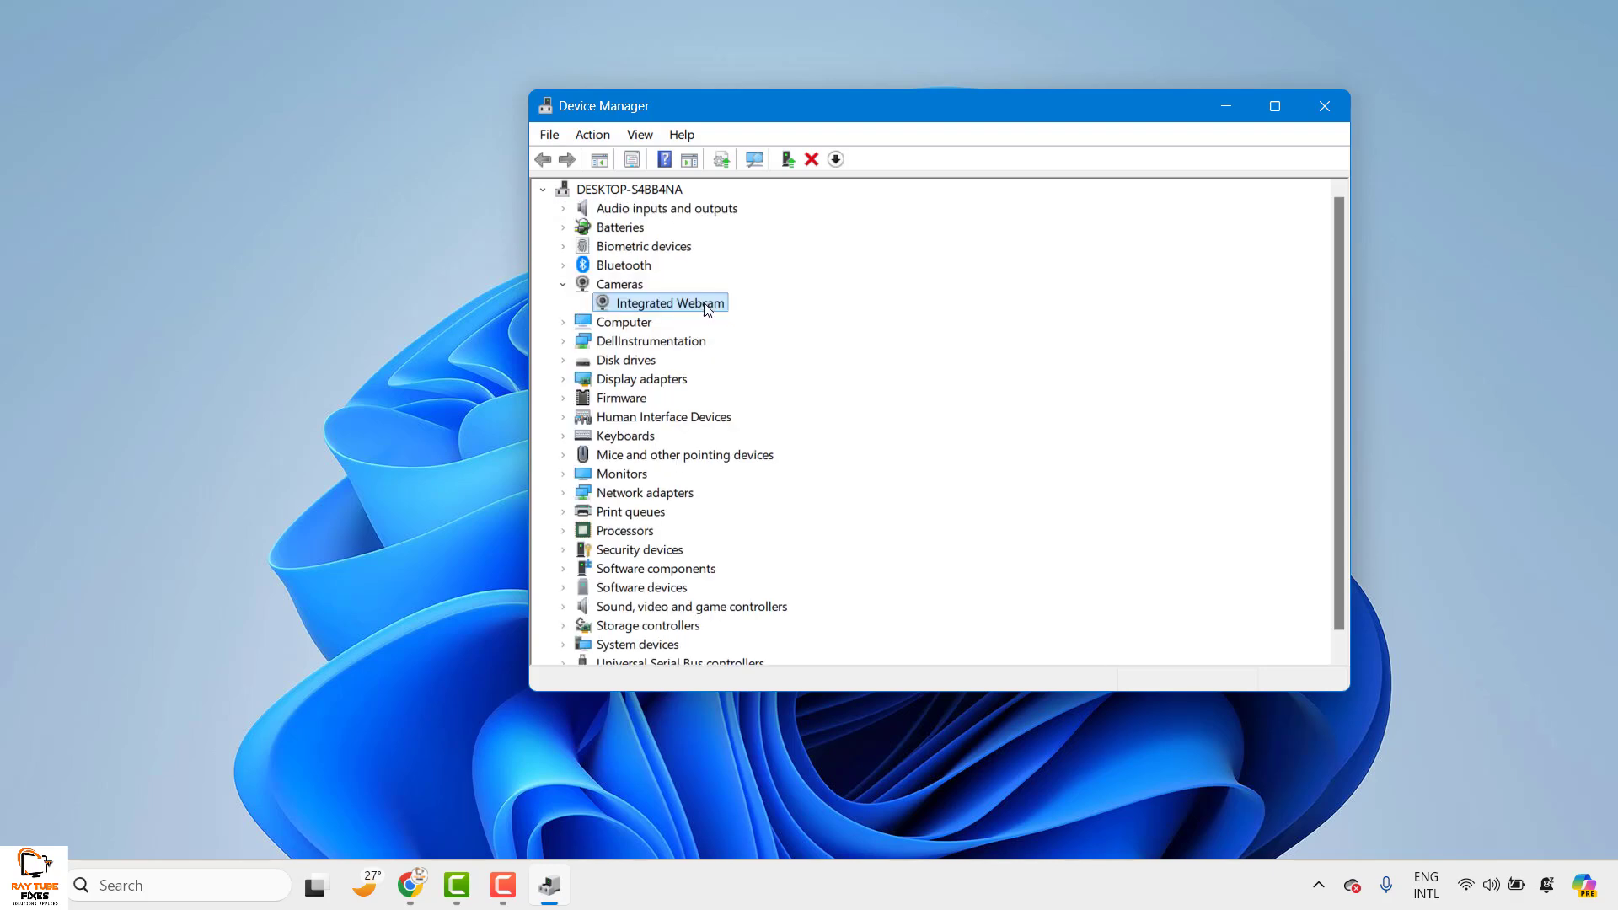
right_click(708, 310)
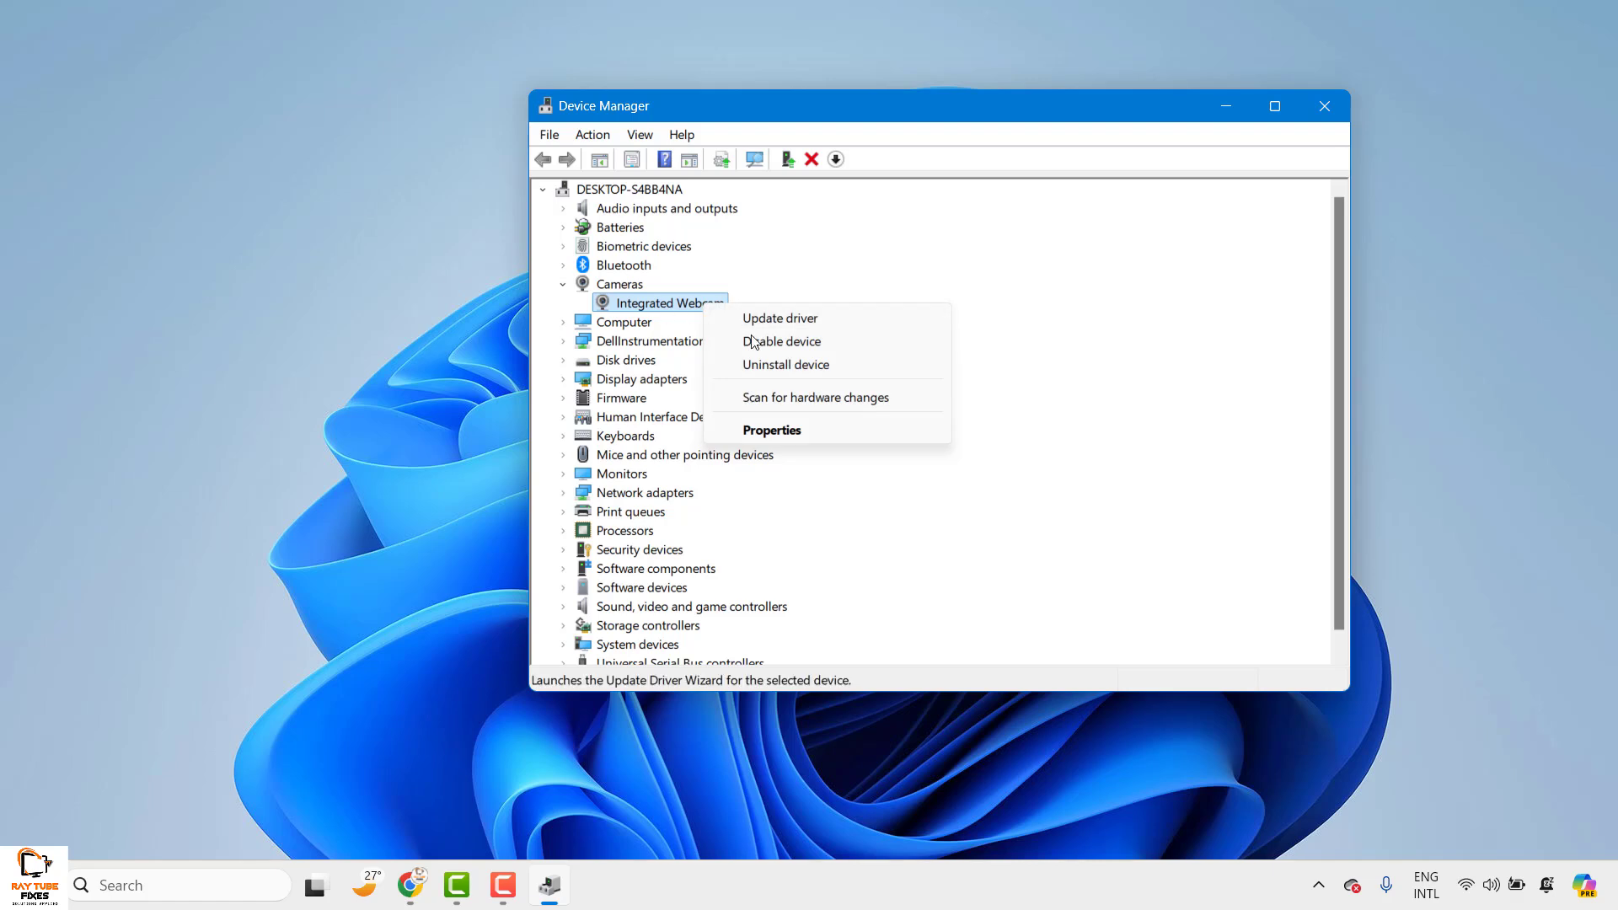
right_click(631, 288)
key(Escape)
- Search automatically for an Integrated Webcam driver, then look for updated drivers on Windows Update
right_click(626, 305)
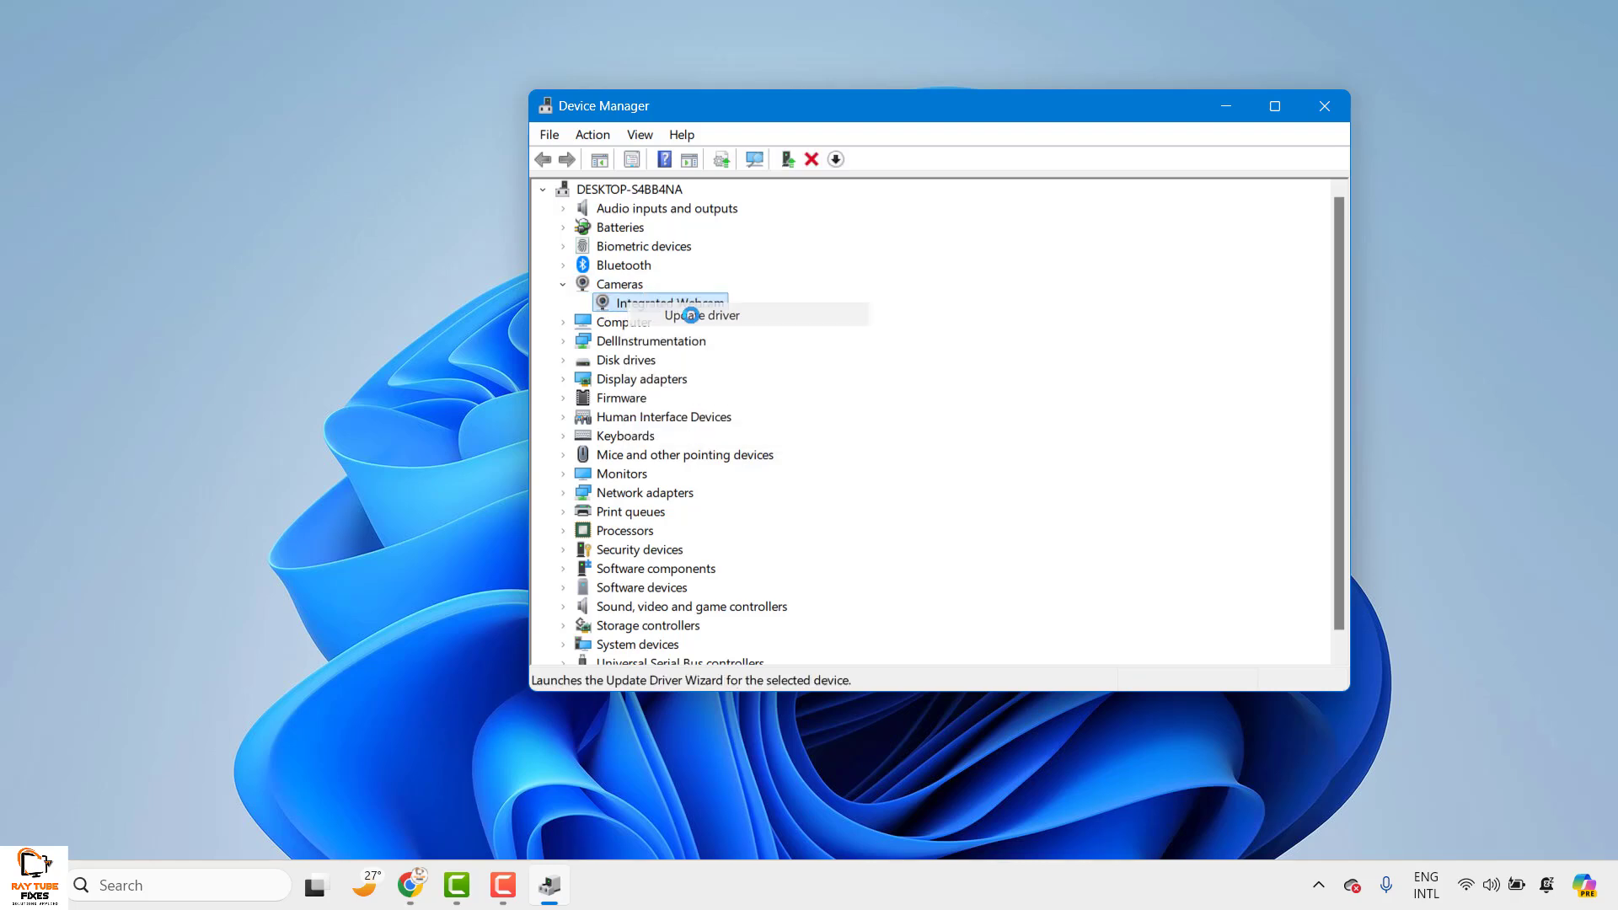
click(674, 317)
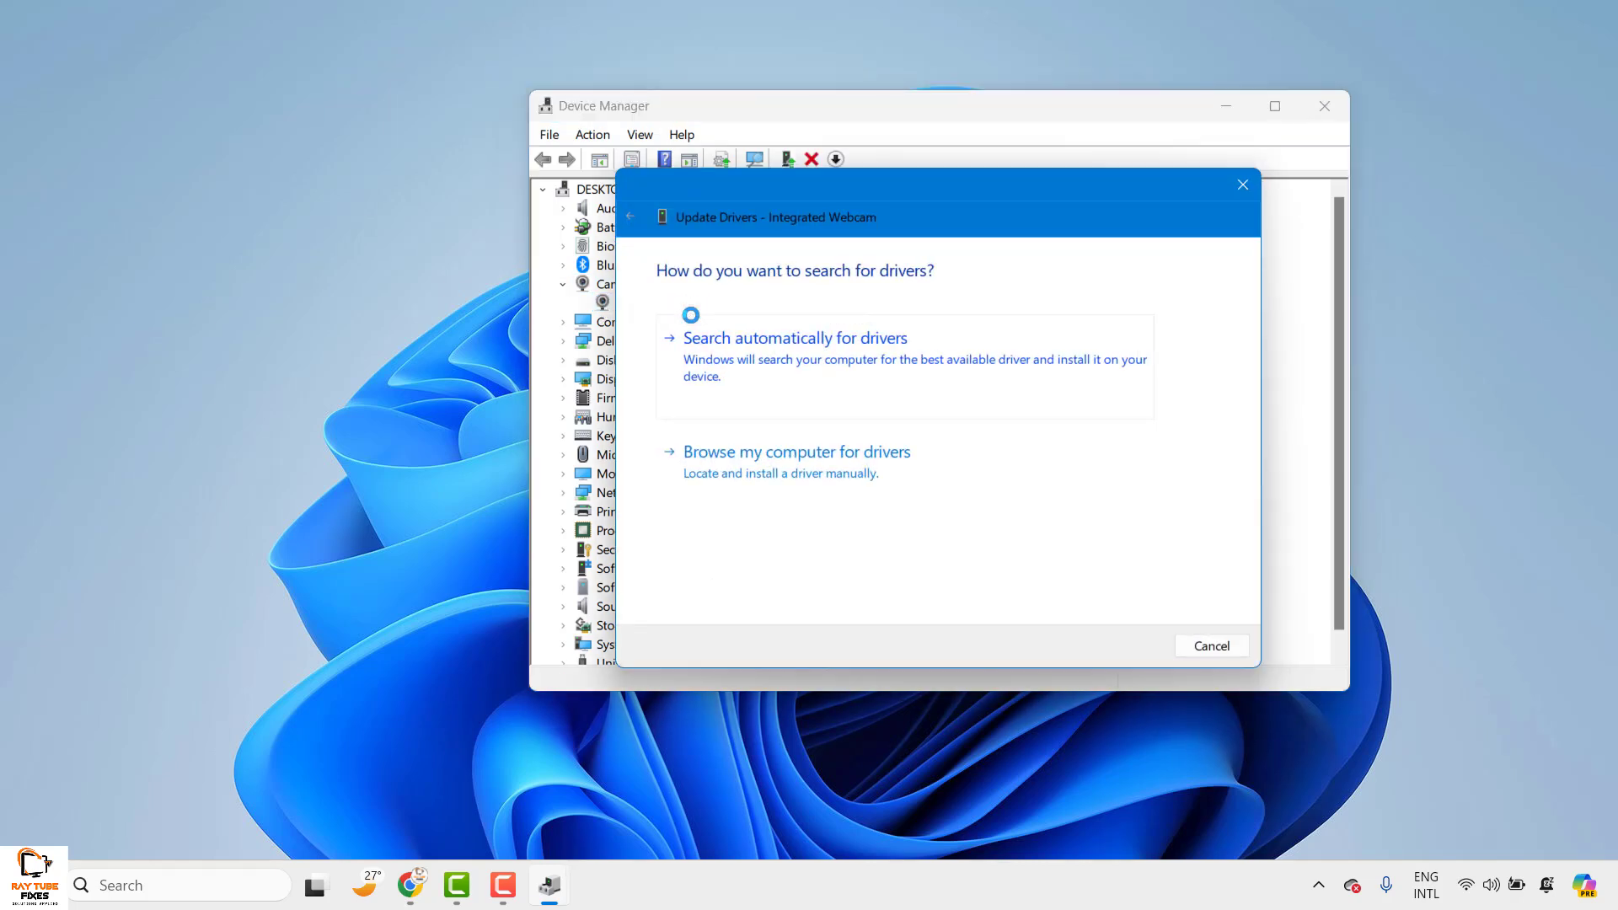
click(758, 367)
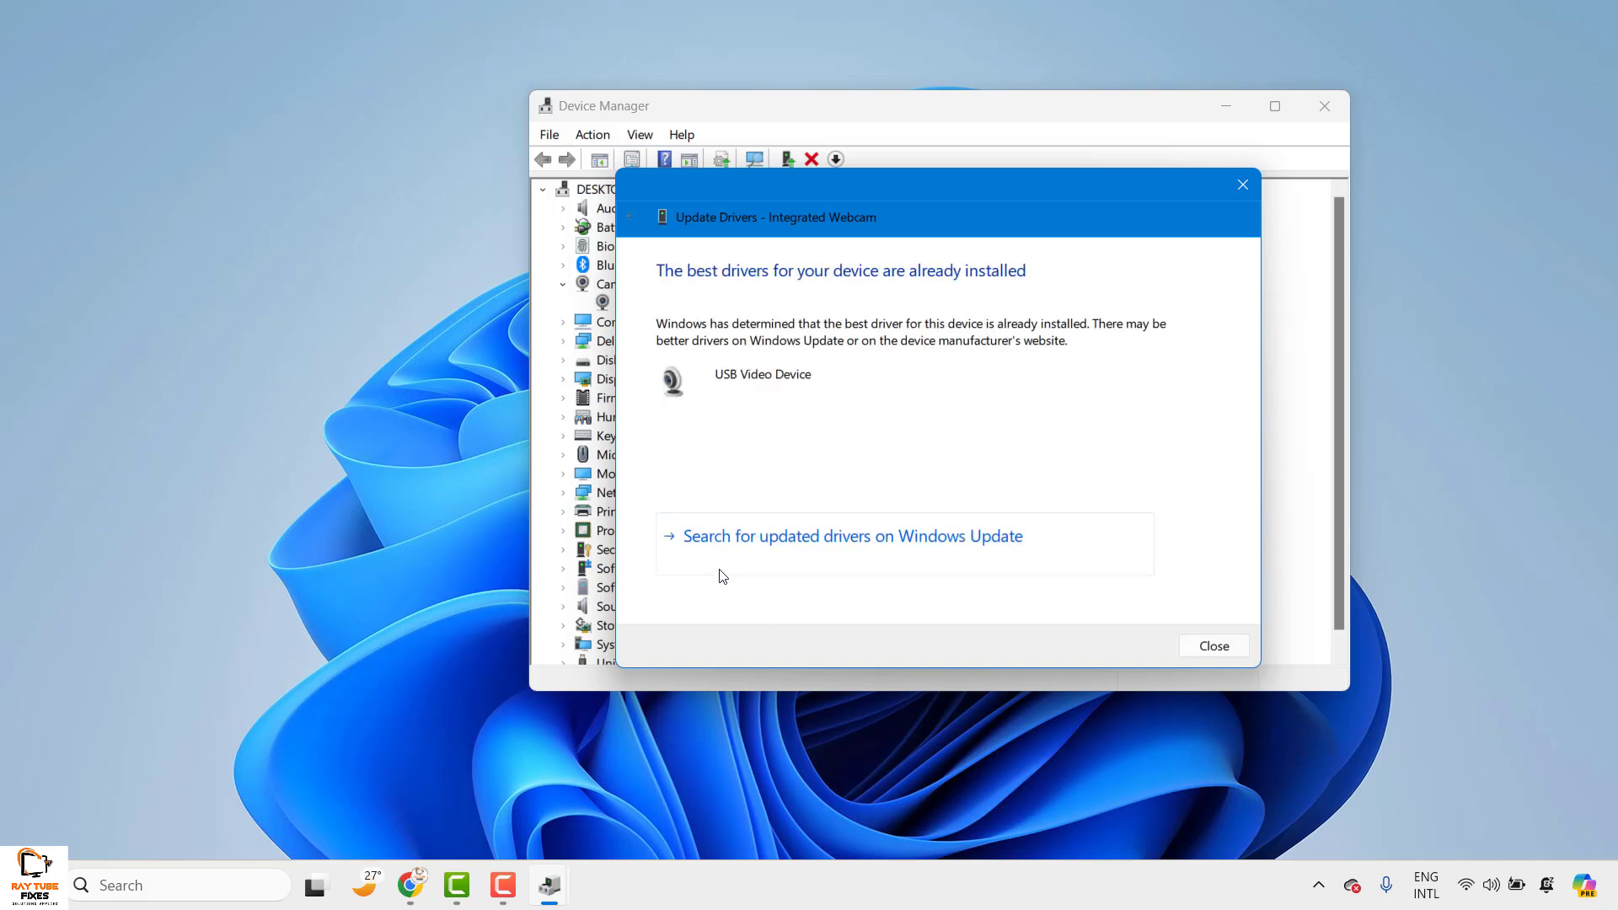
click(844, 541)
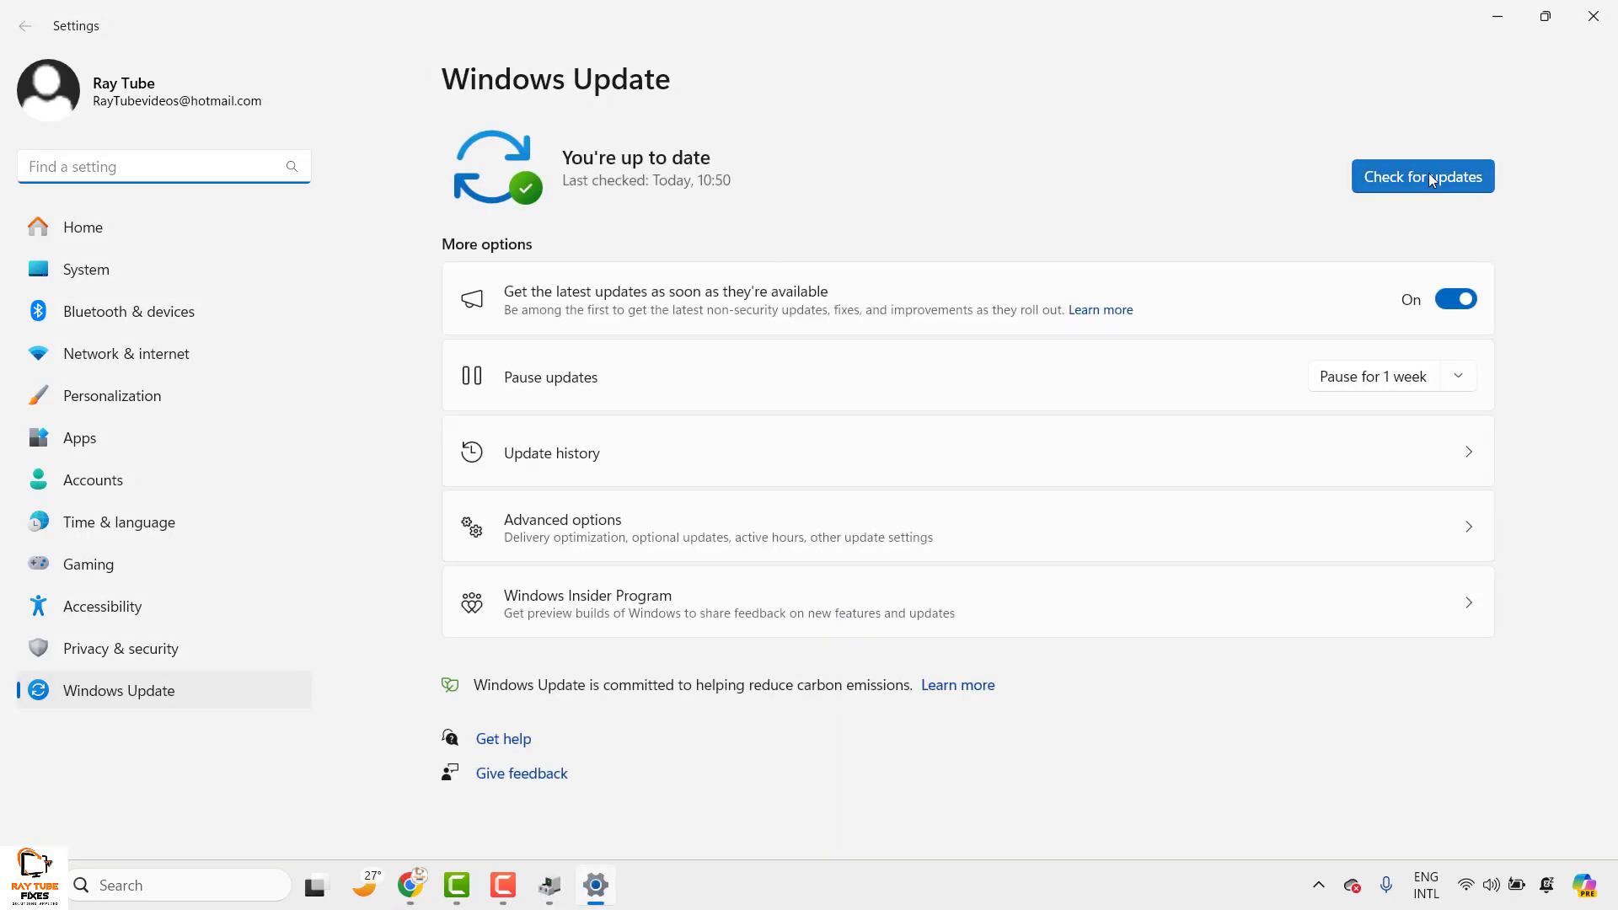
- Run a Windows Update check, then close Settings to get back to Device Manager
click(1431, 179)
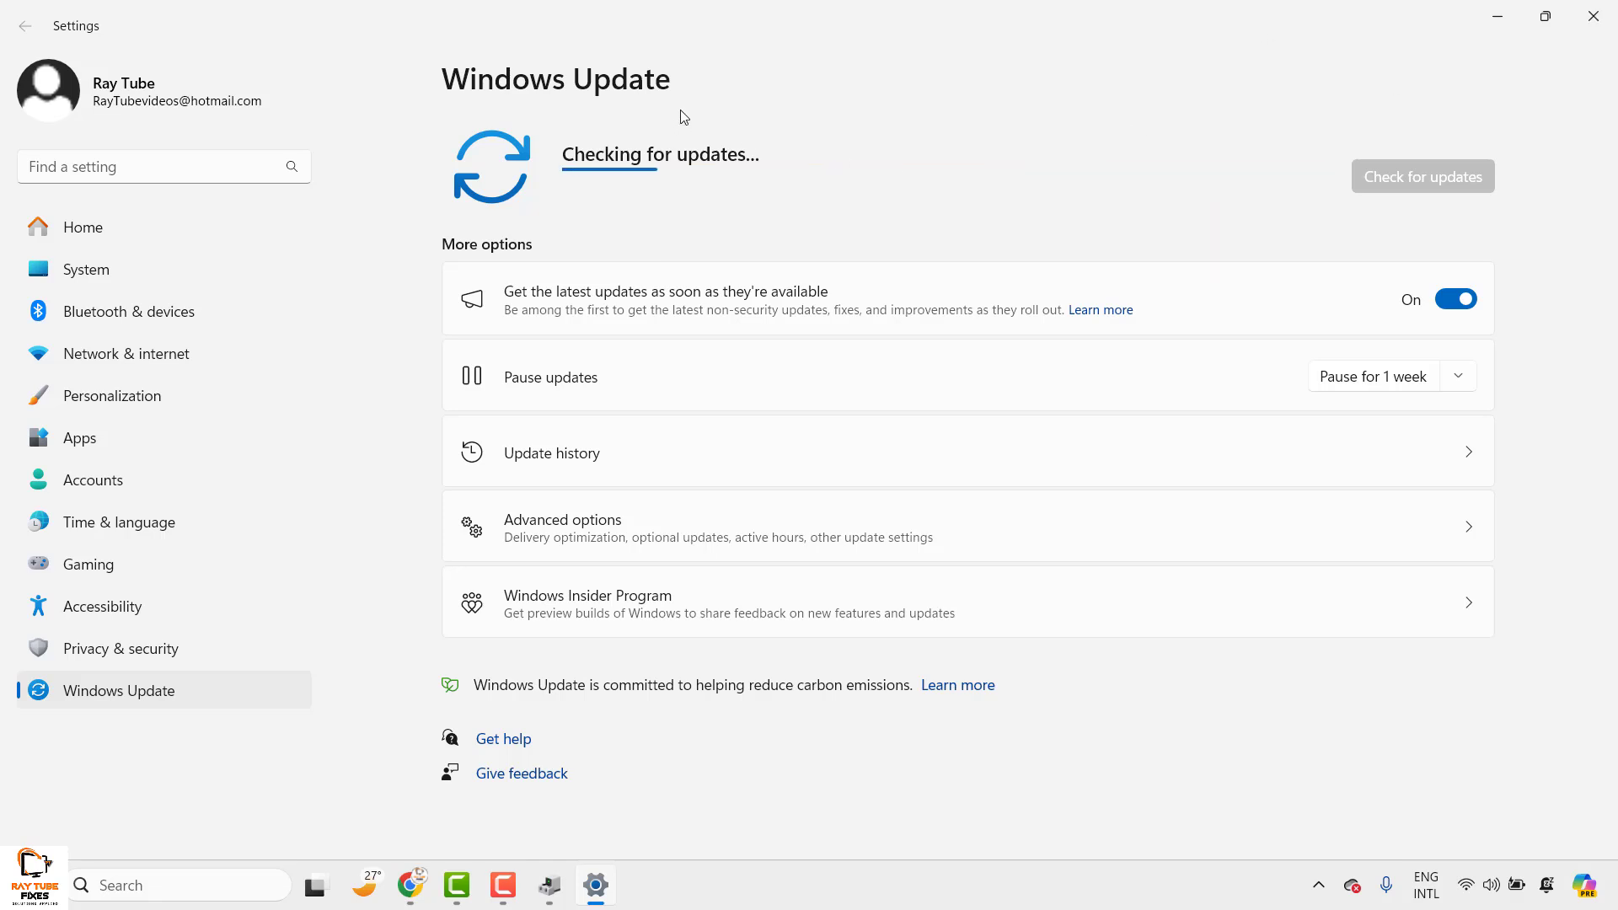
click(1593, 16)
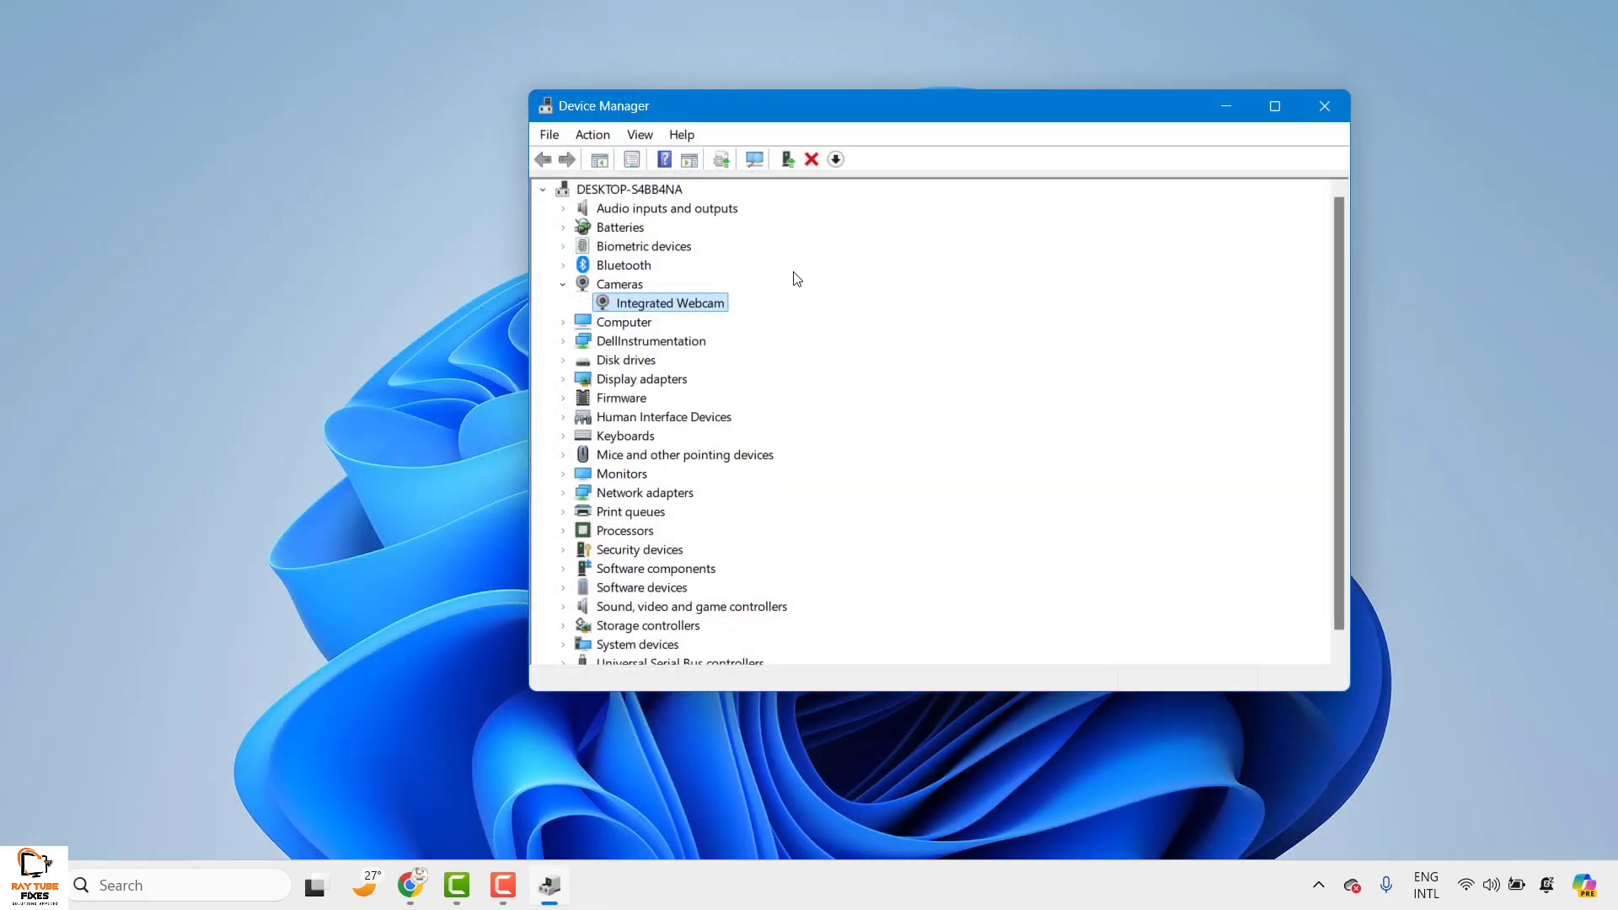
- Close Device Manager and switch on Camera access in Settings under Privacy & security > Camera
click(1321, 112)
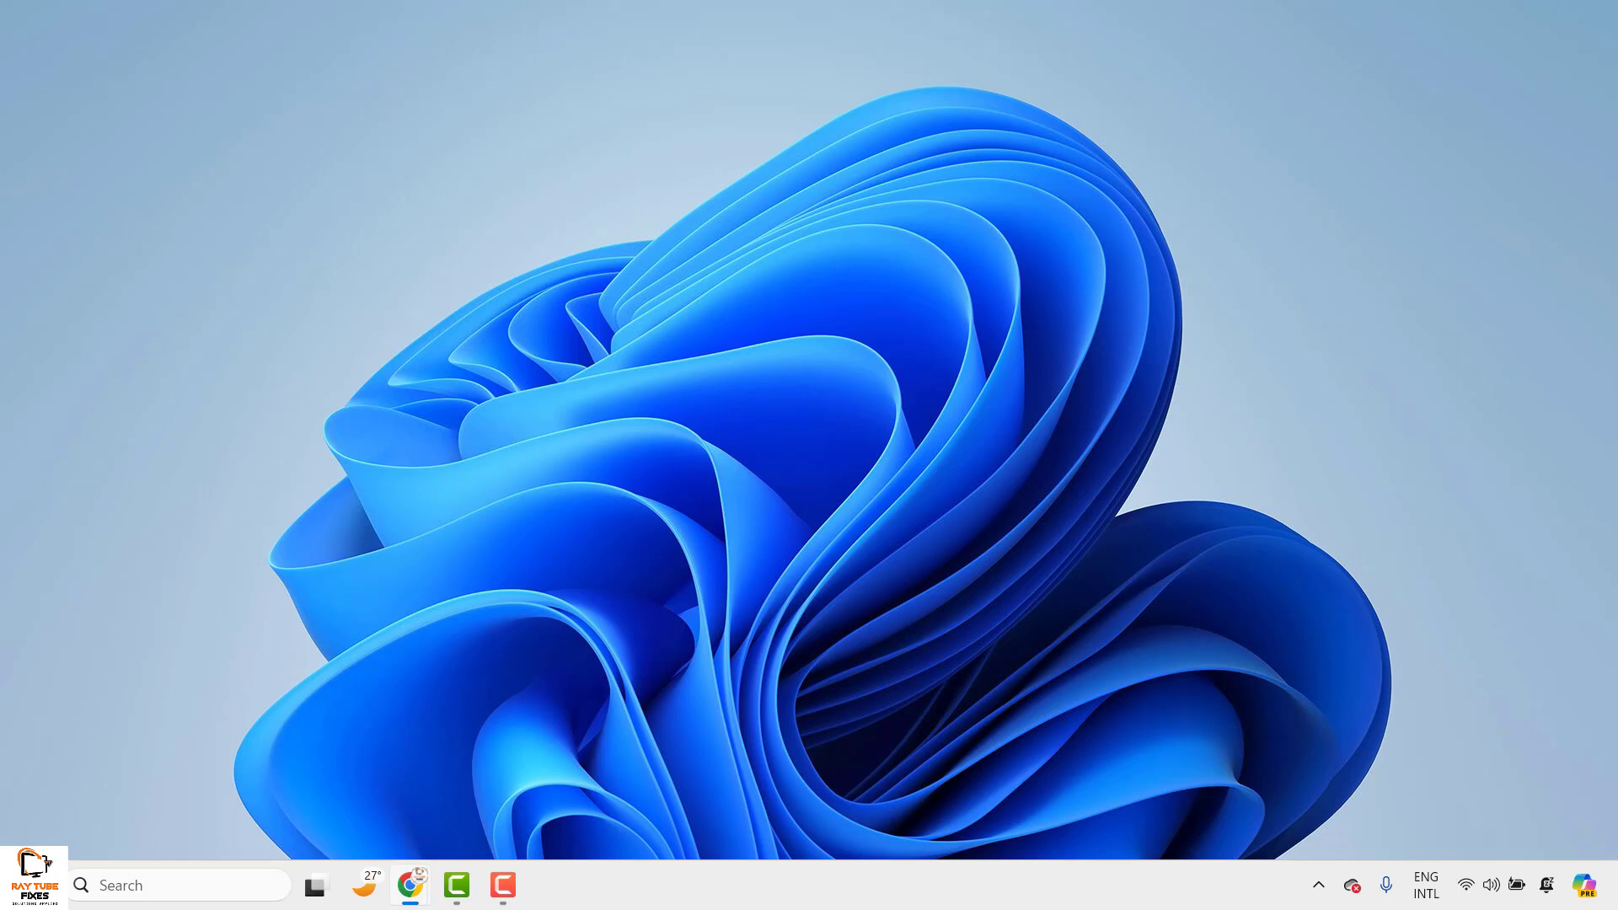
key(super+x)
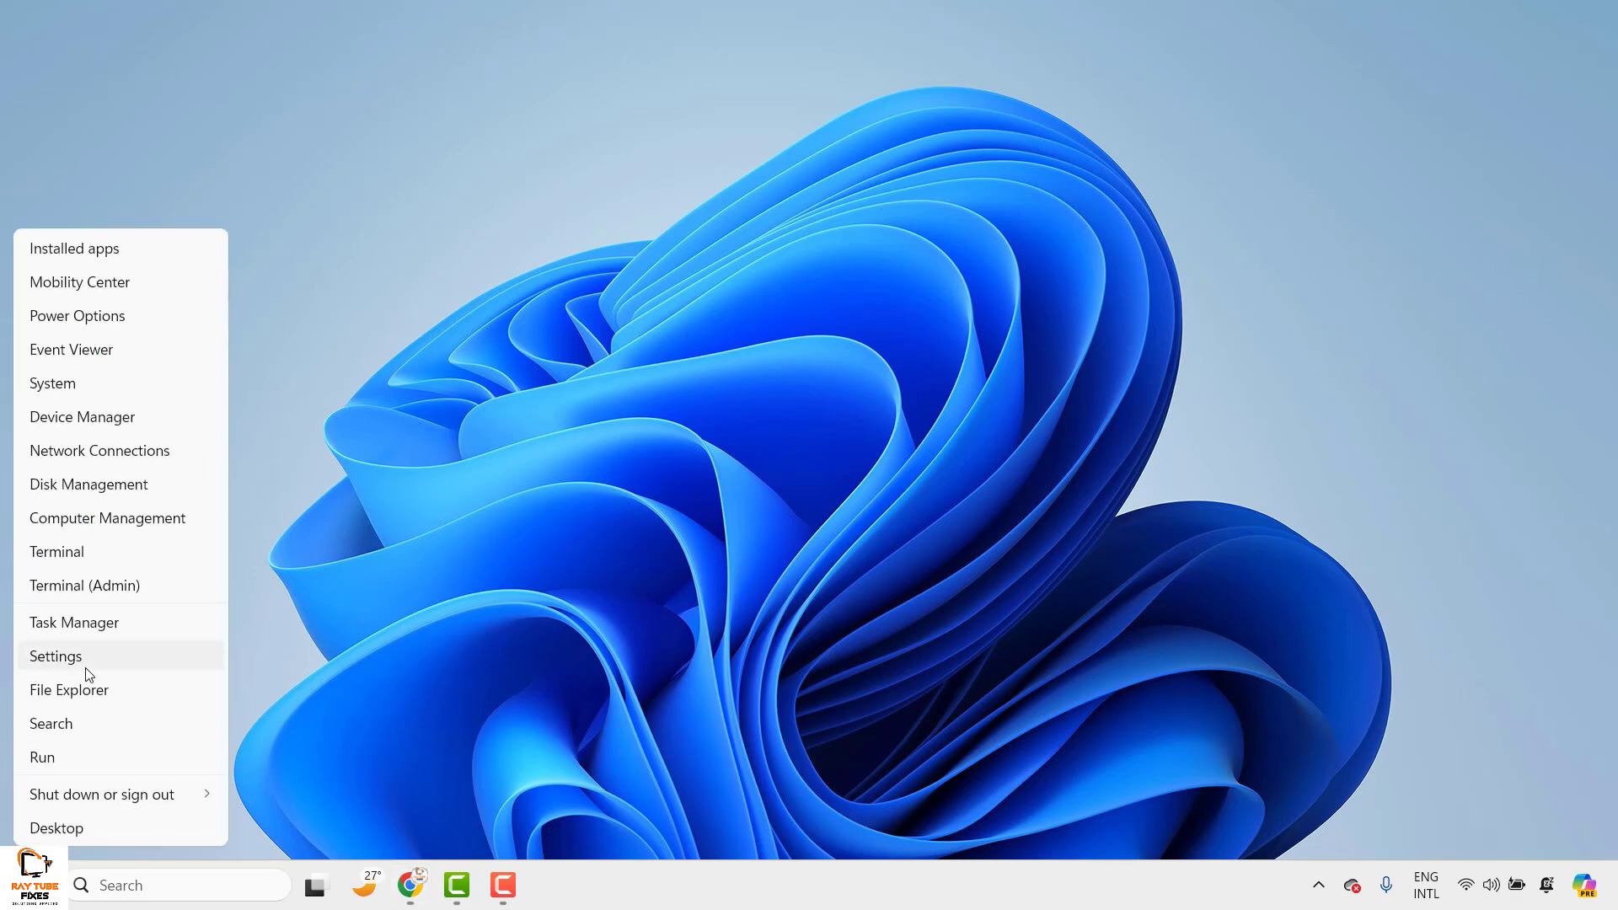
click(56, 656)
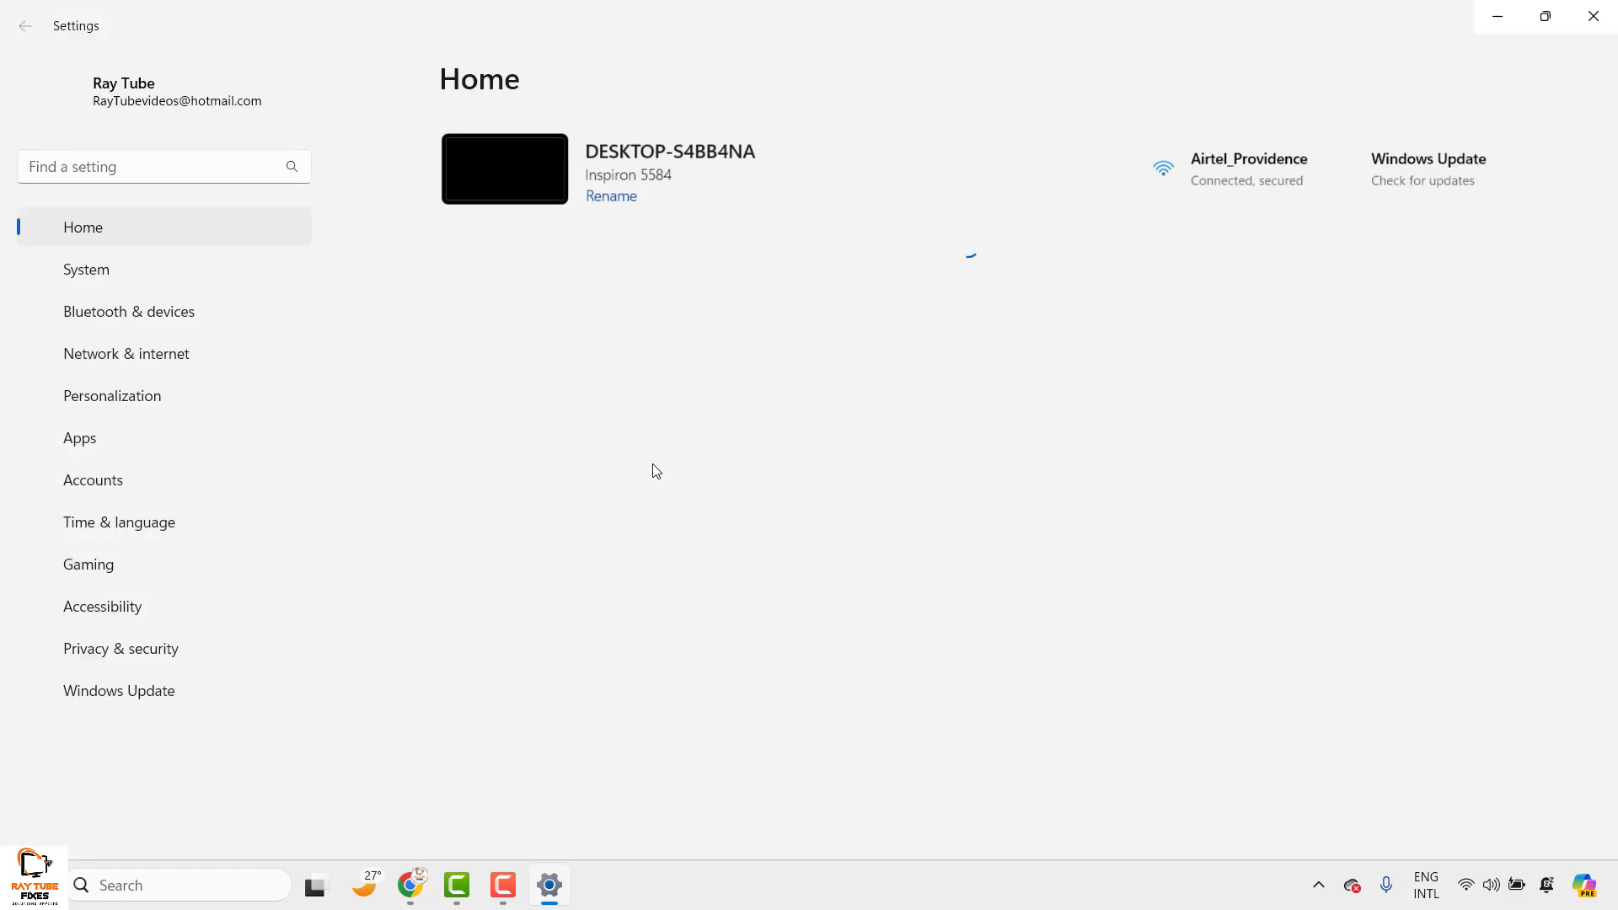
click(139, 643)
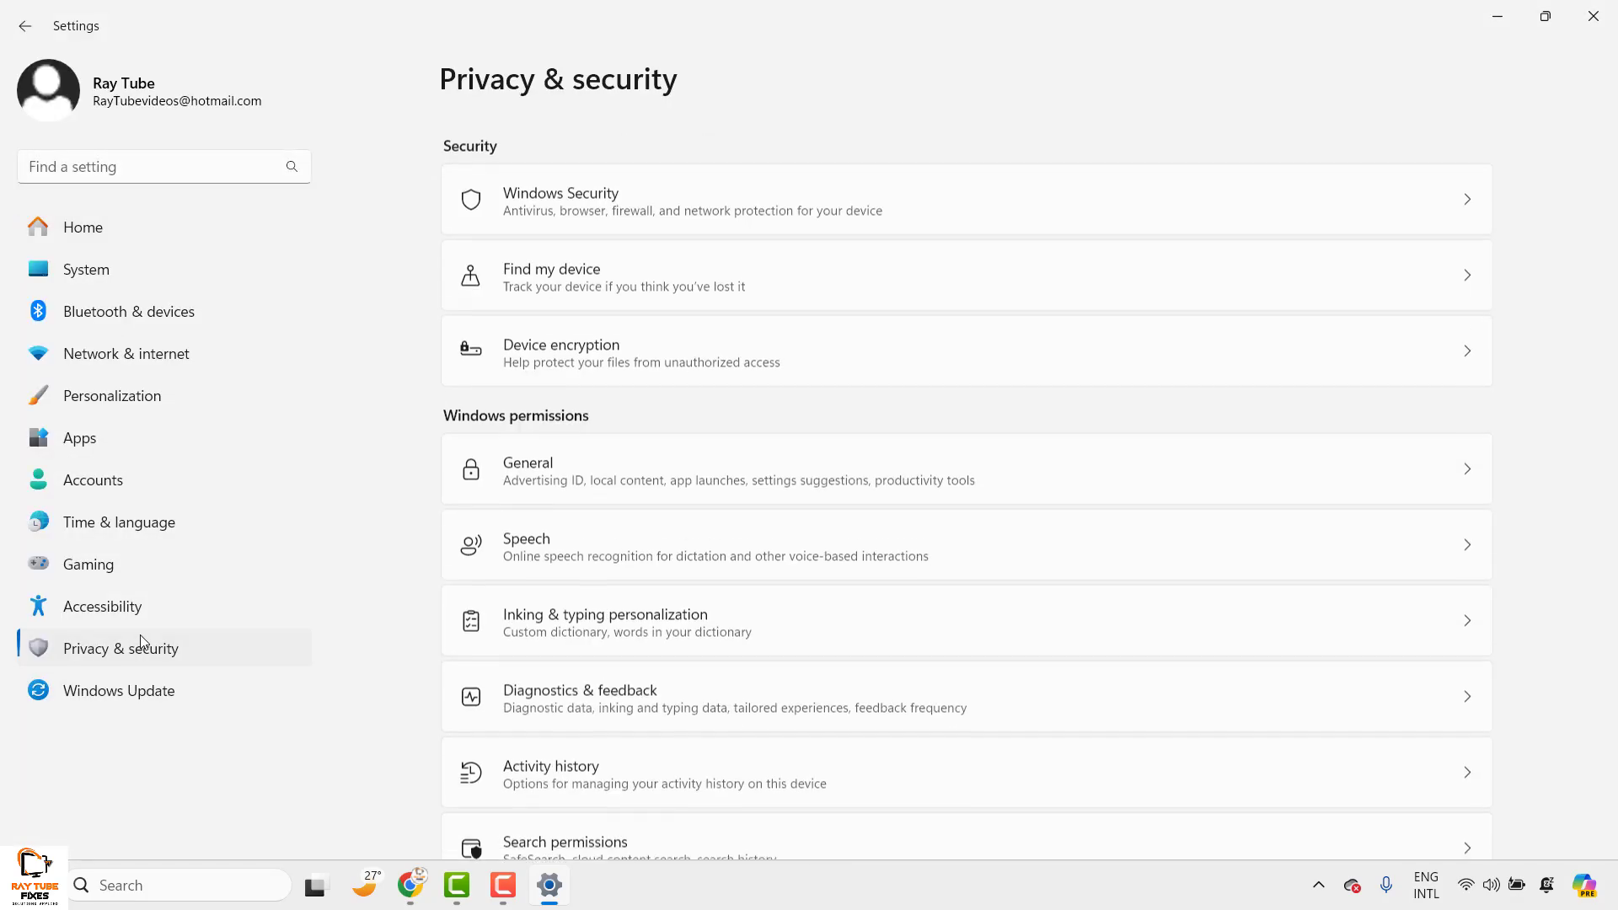
scroll(628, 548, down, 6)
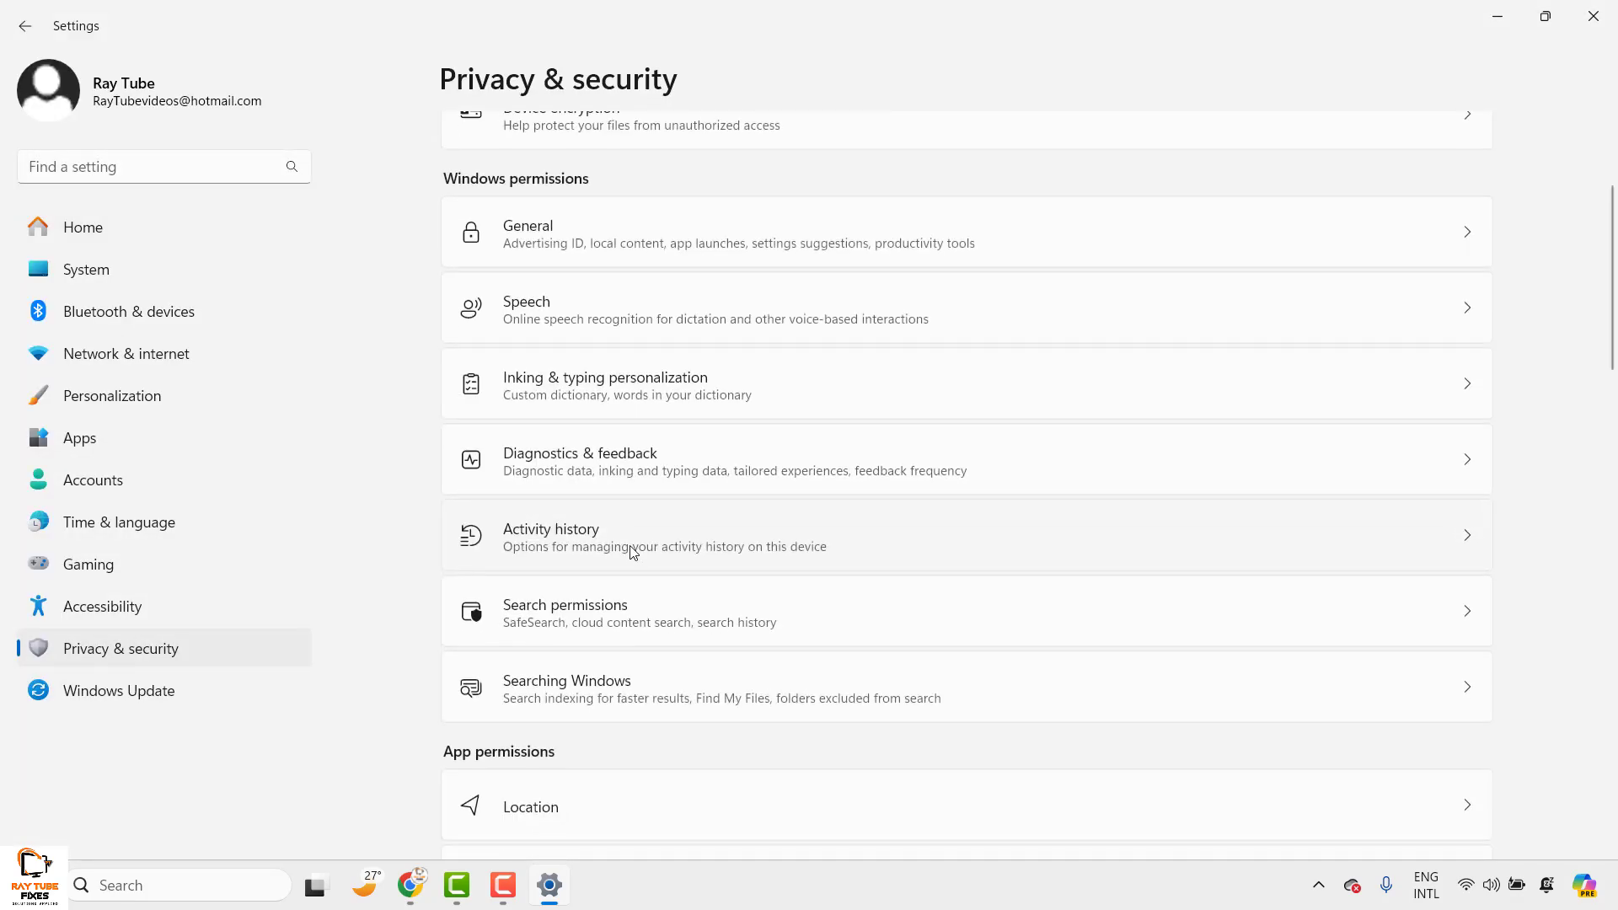
scroll(687, 559, down, 1)
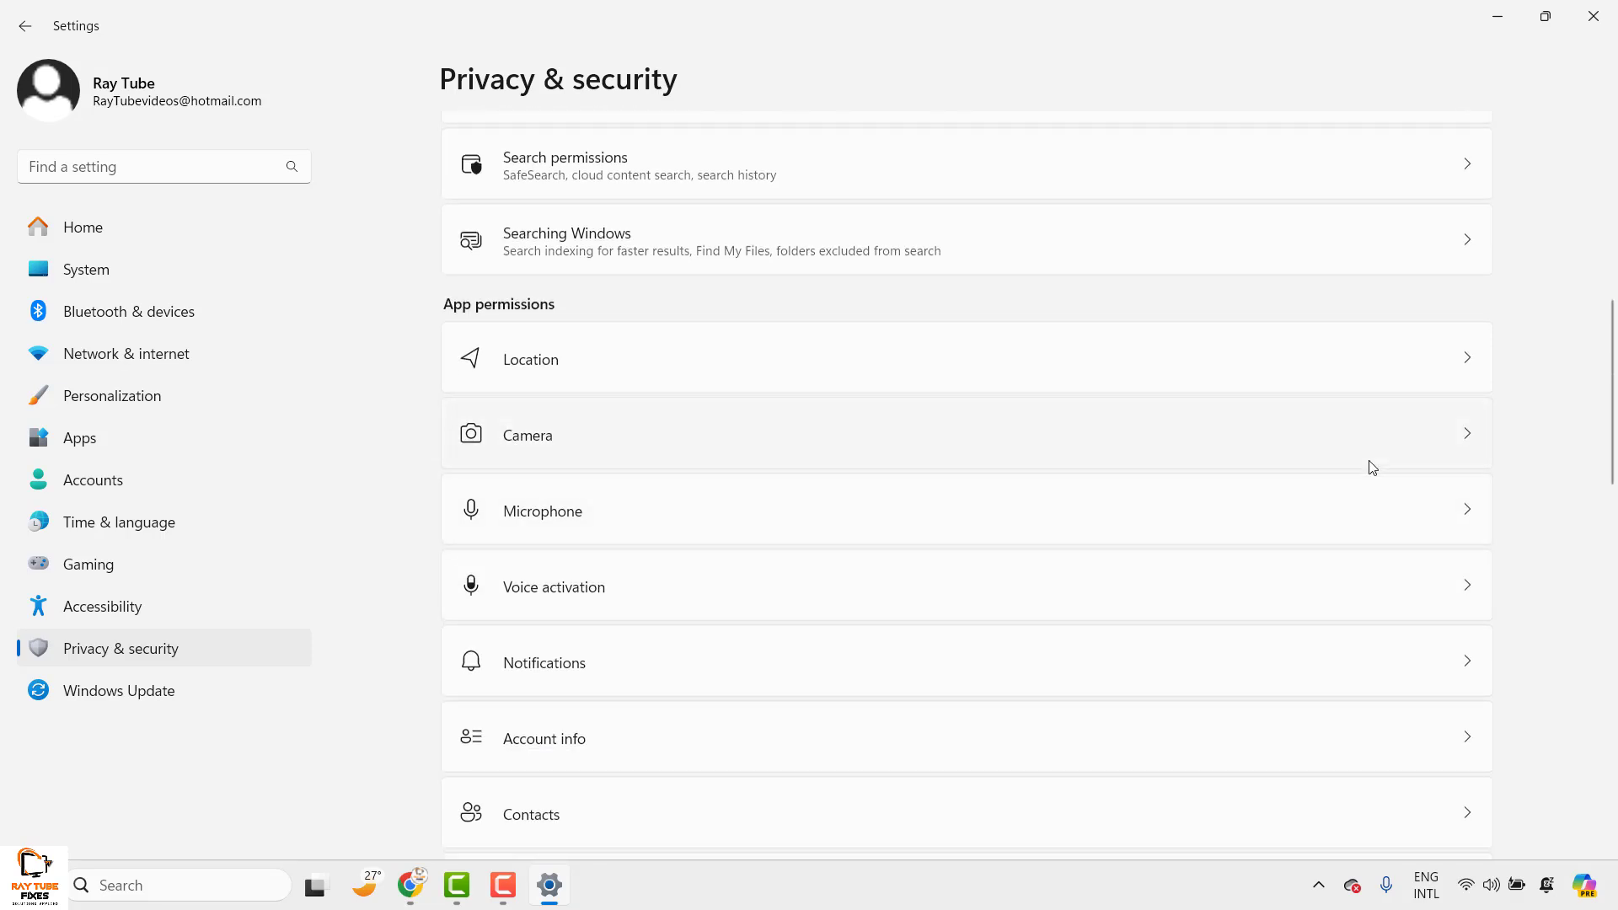
click(1485, 434)
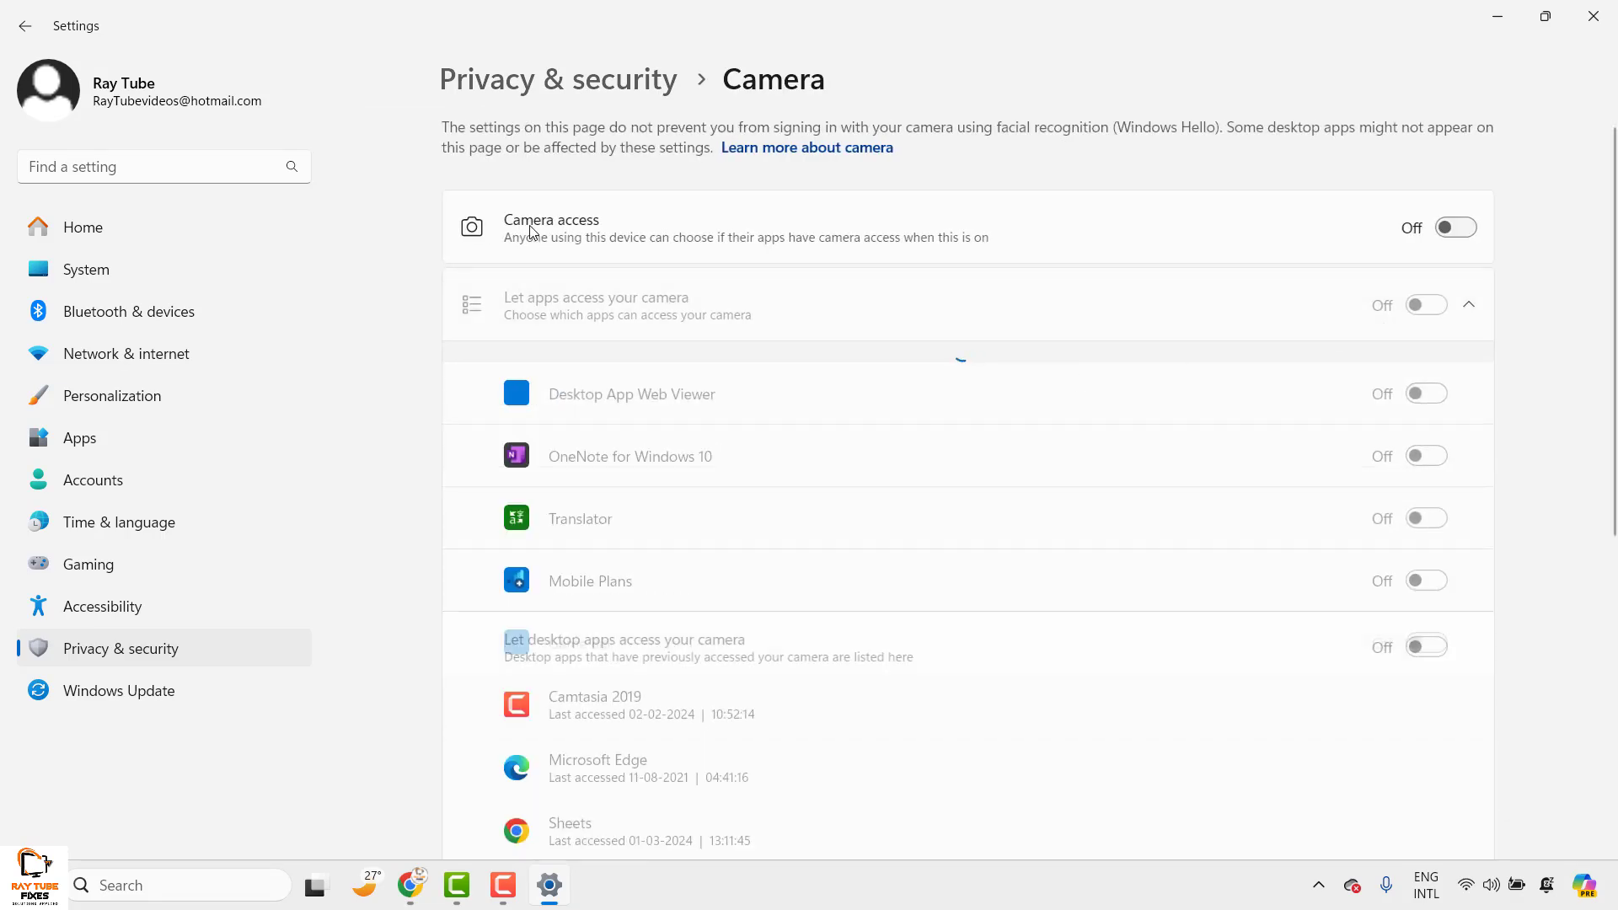
click(1457, 228)
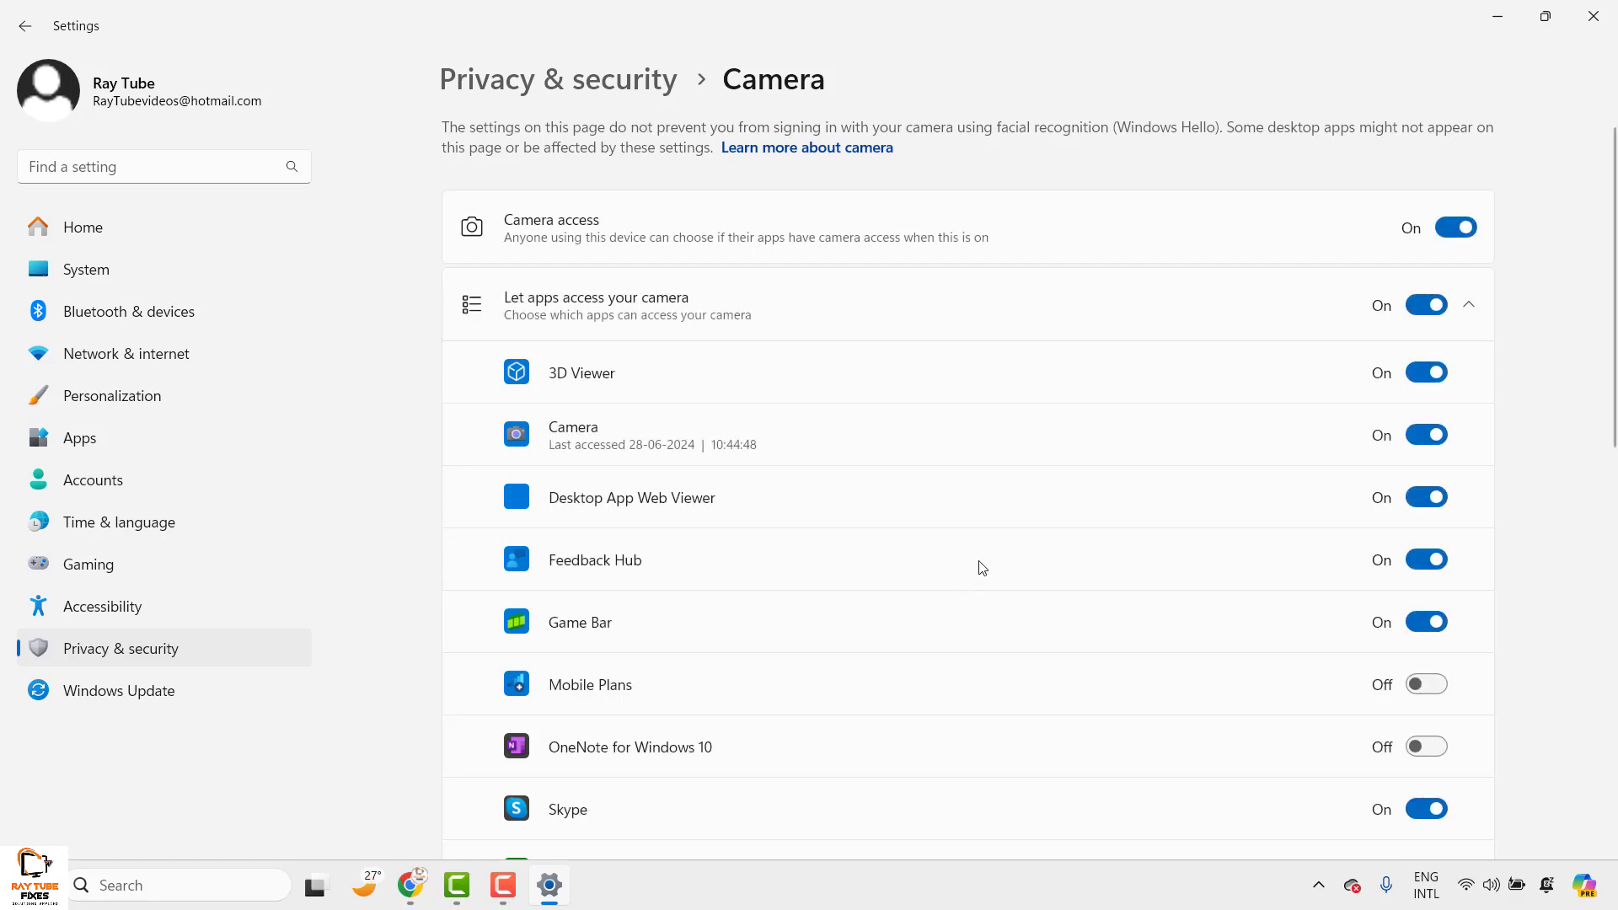
scroll(969, 565, down, 4)
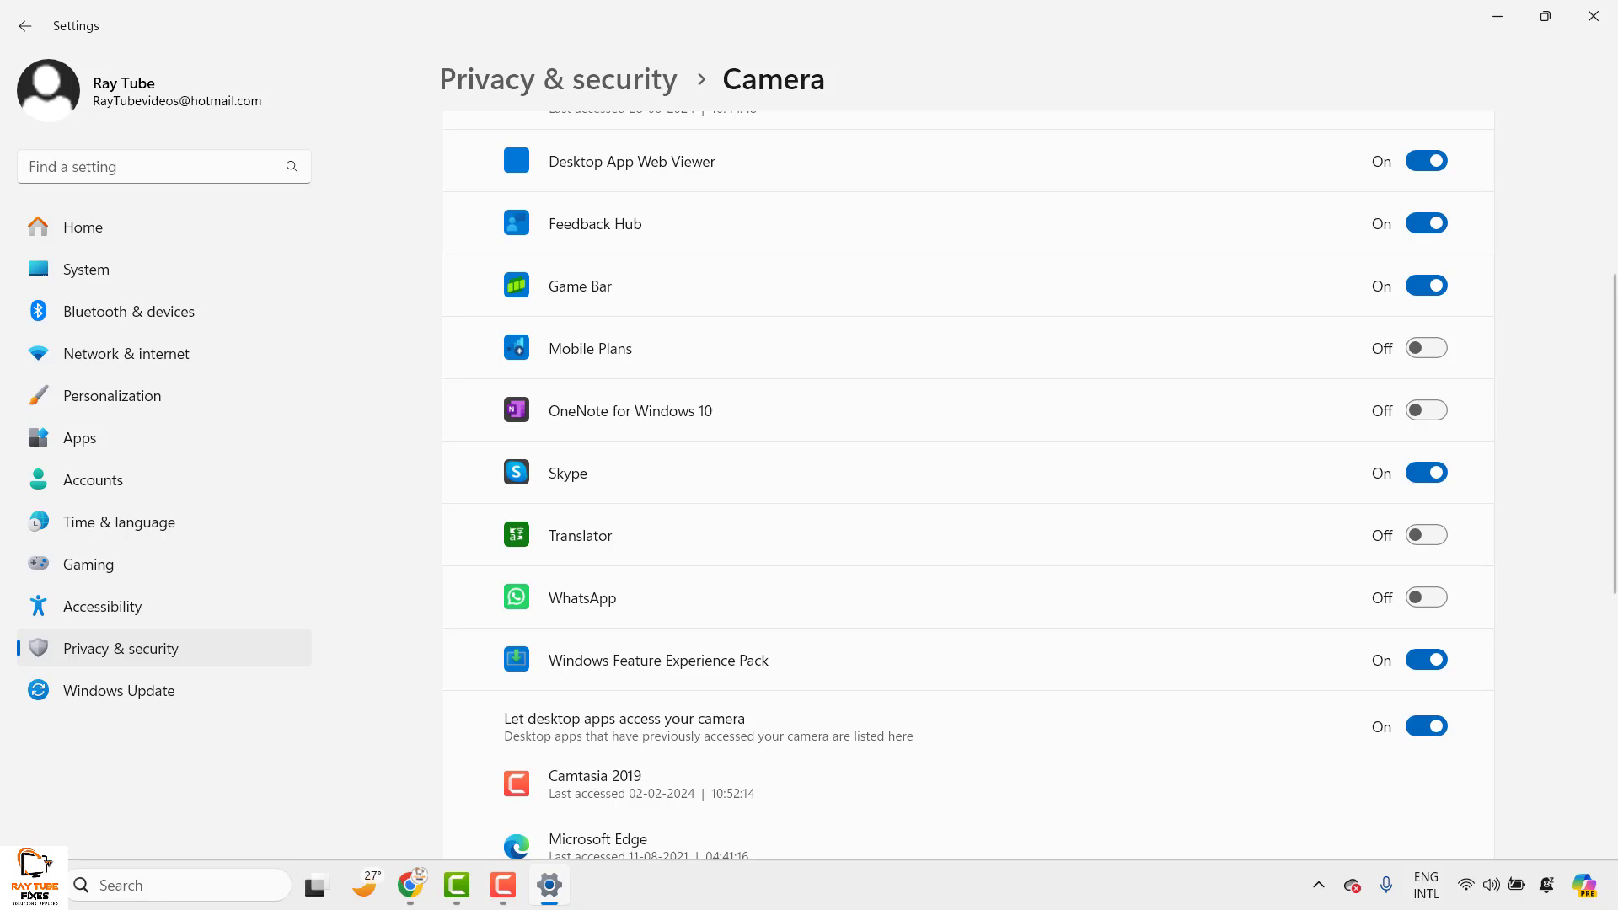
- Reopen Settings and go to the Camera app's Advanced options under Apps > Installed apps
click(1594, 17)
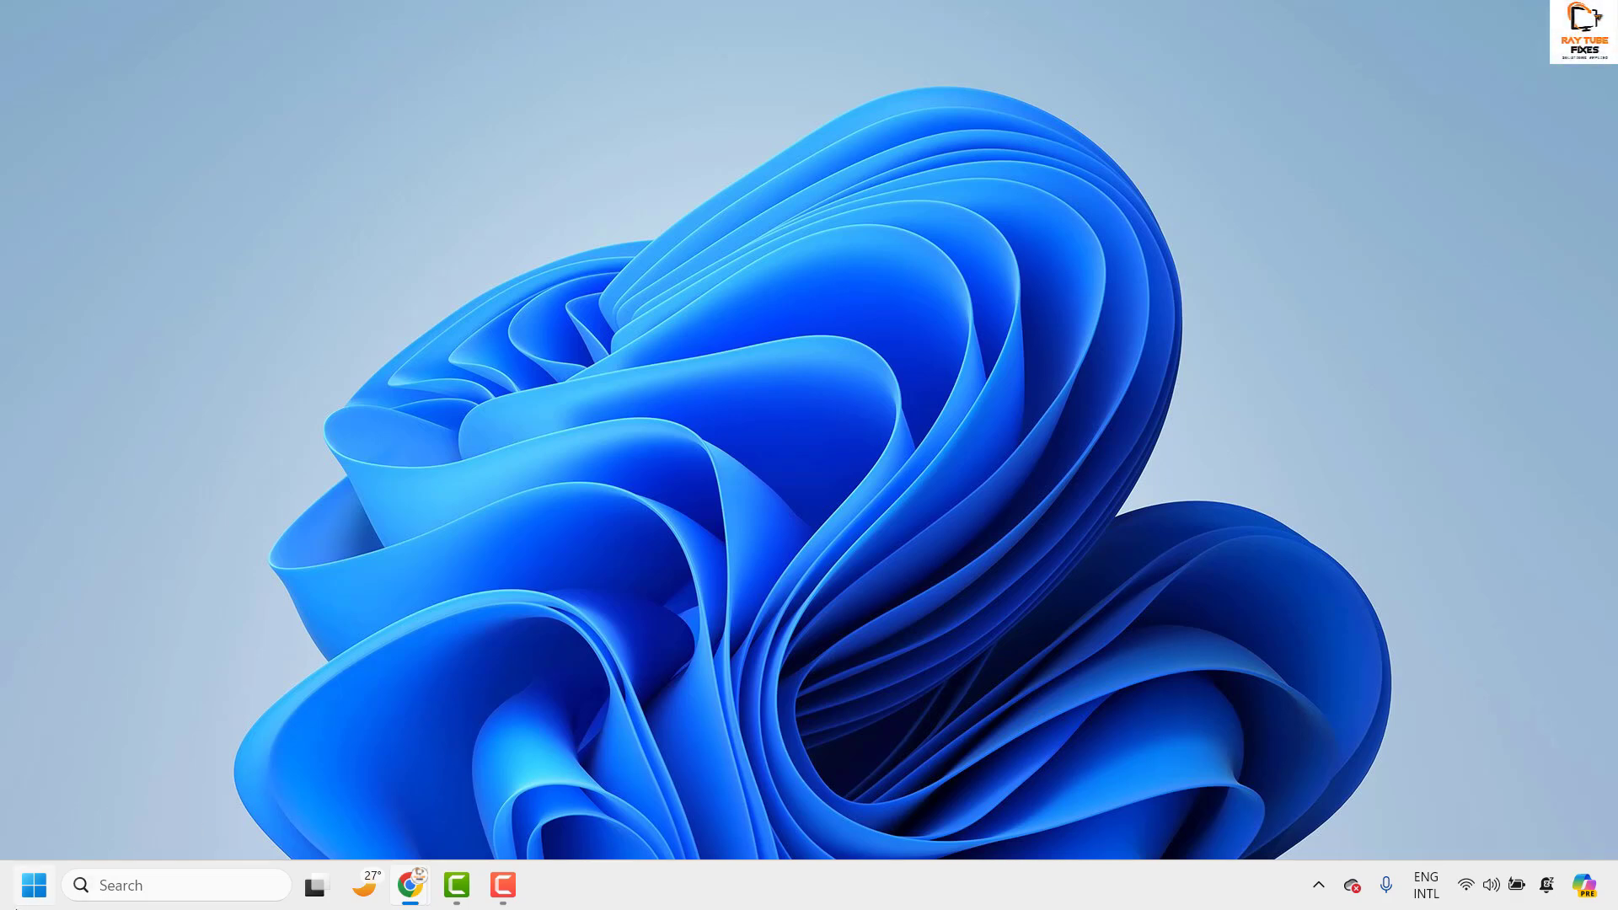
right_click(31, 892)
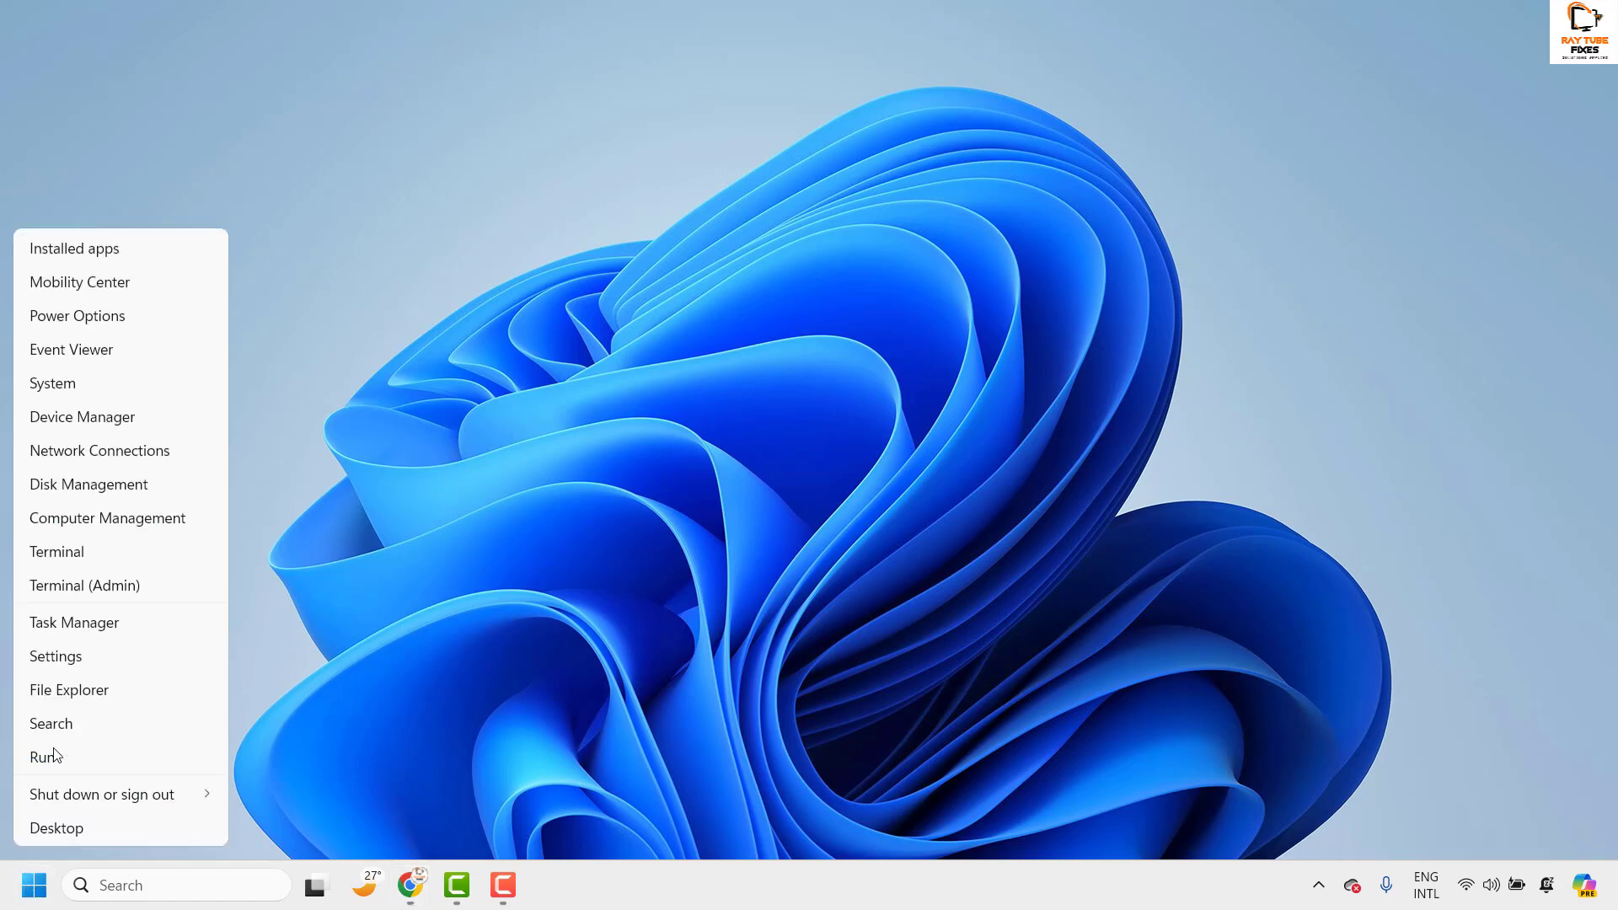
click(88, 648)
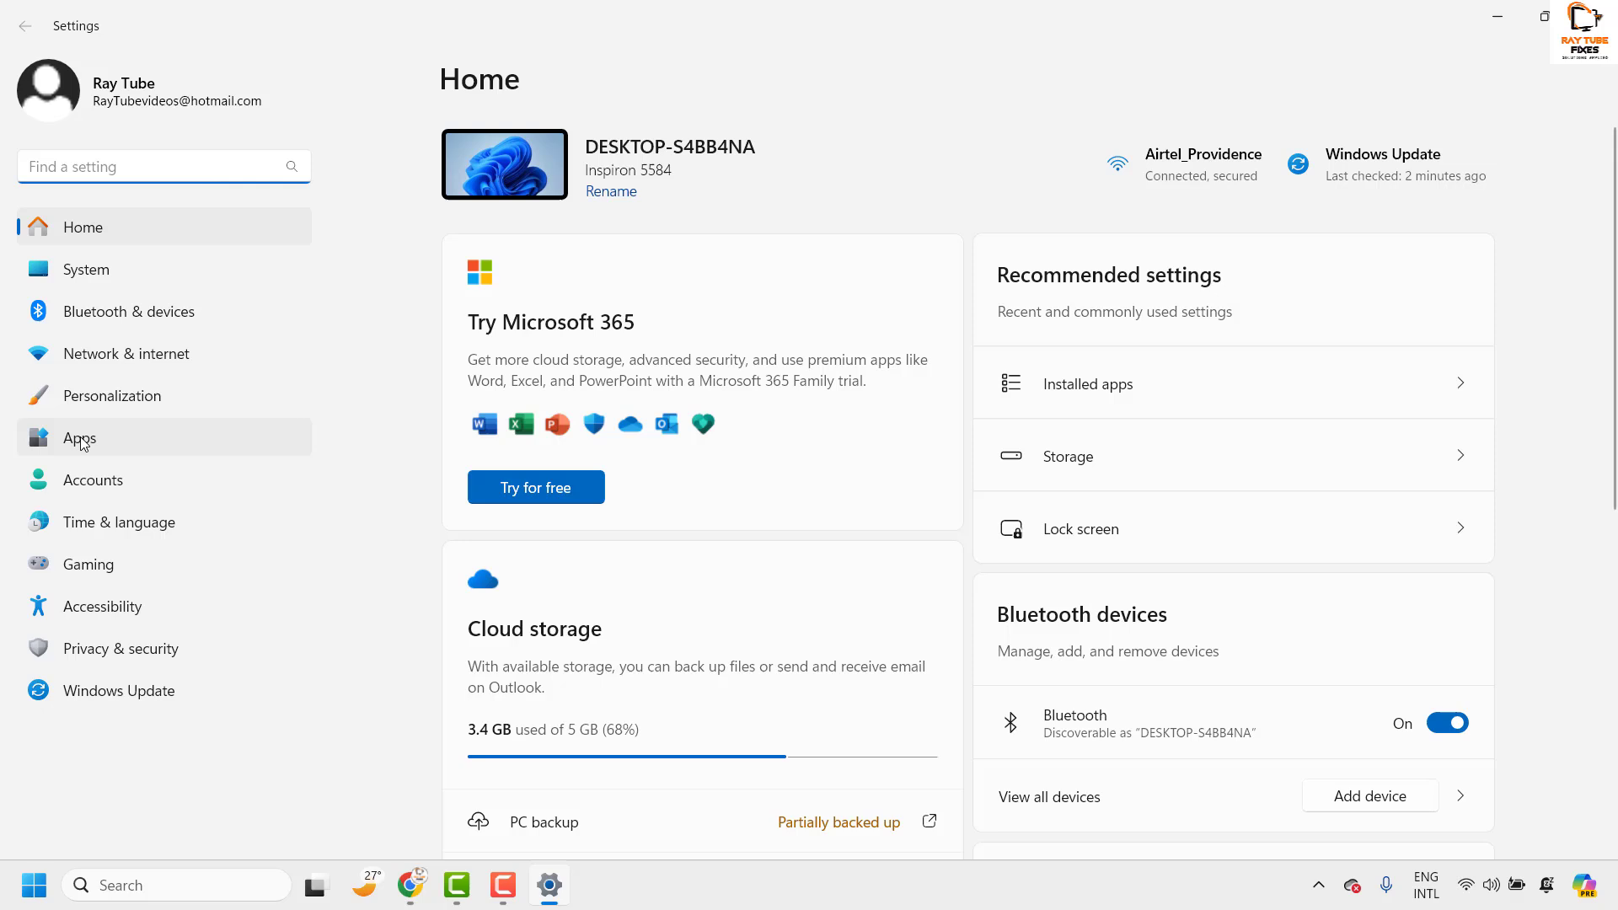
click(83, 444)
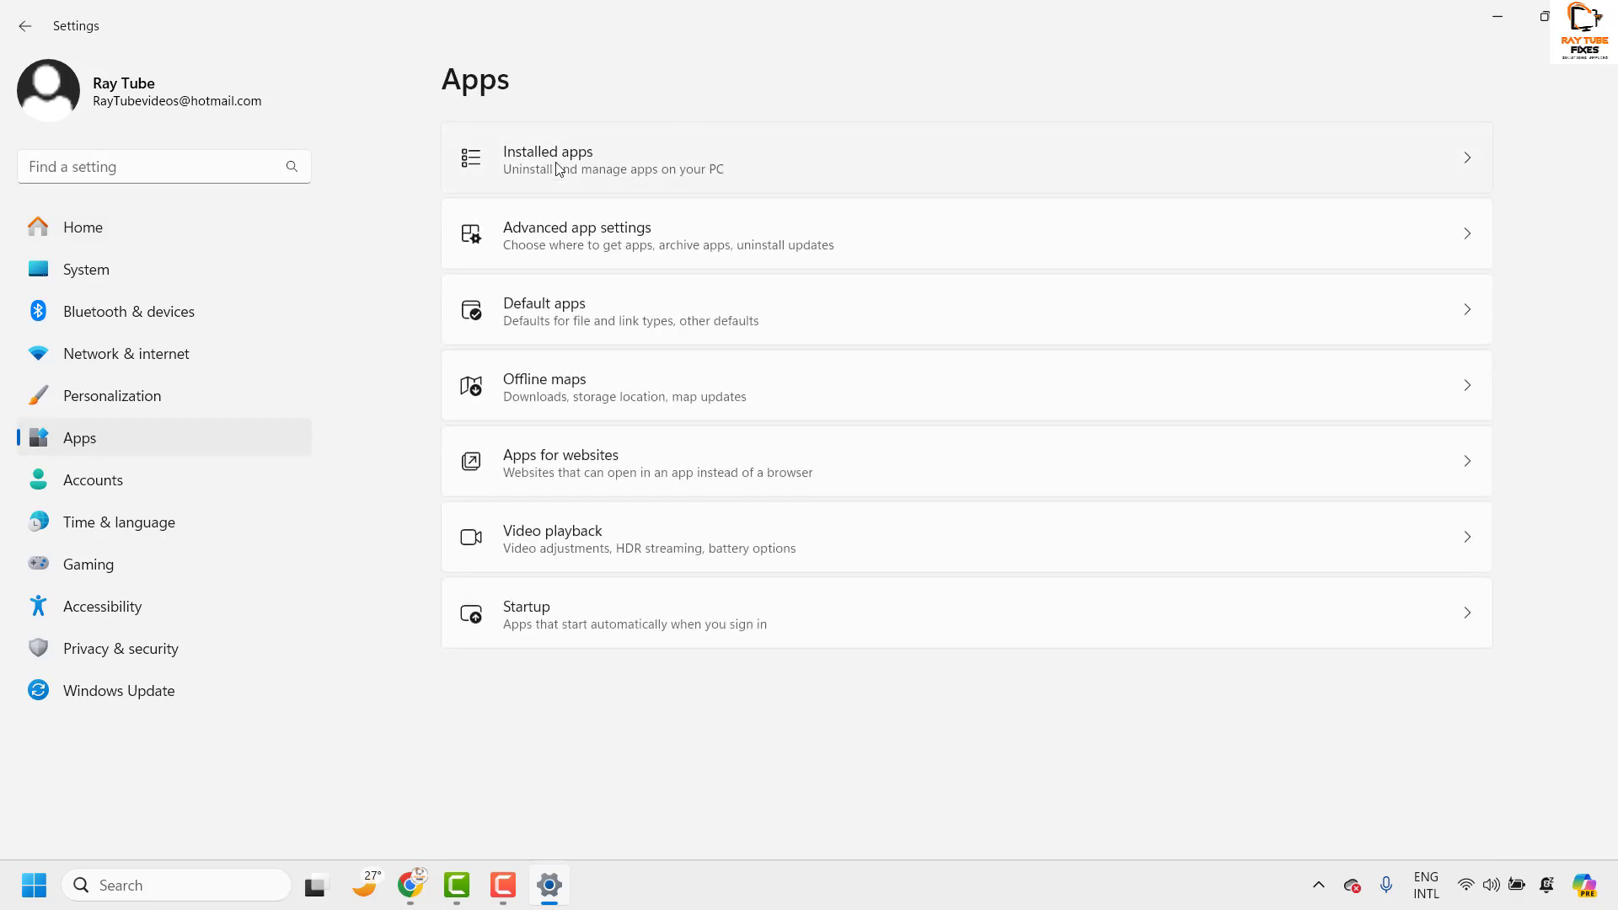
click(557, 162)
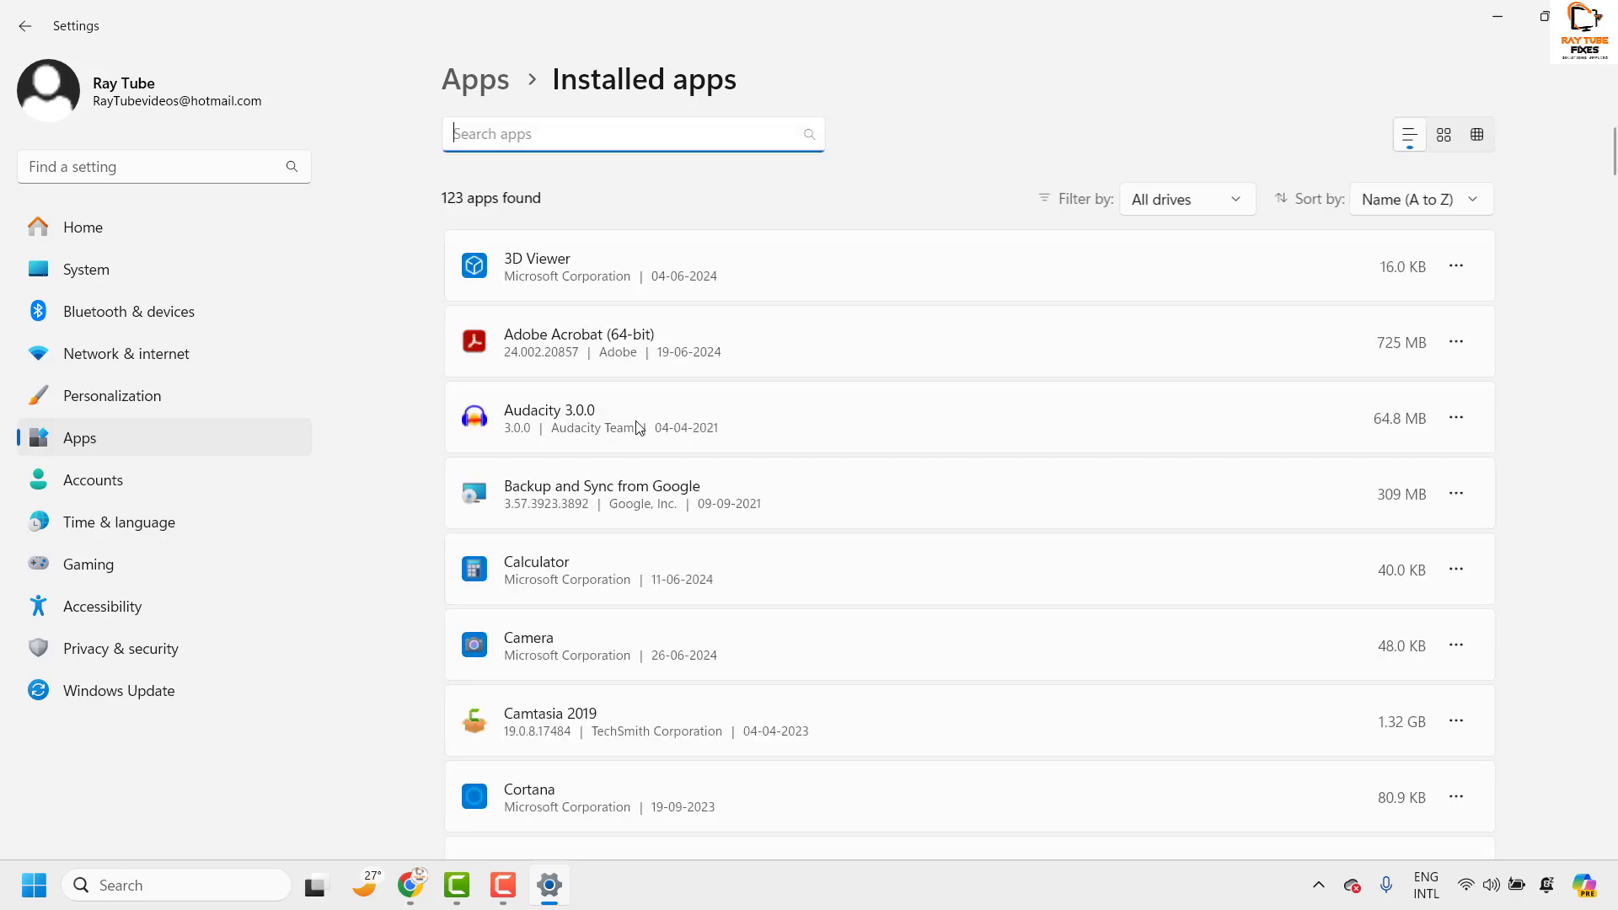
scroll(624, 506, down, 5)
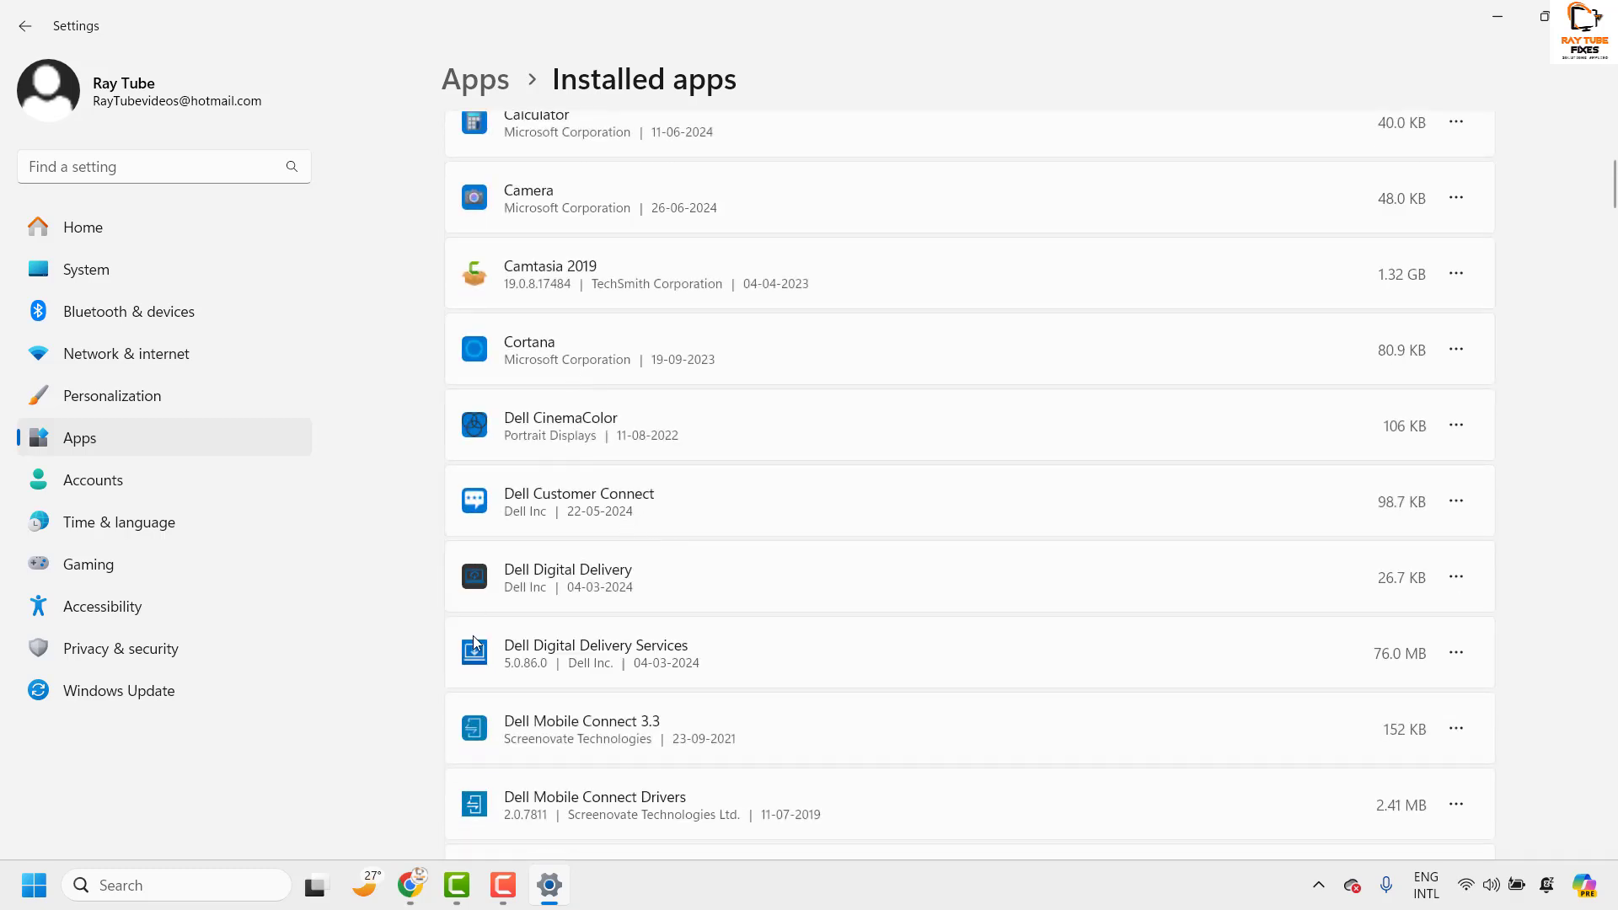
scroll(581, 421, up, 3)
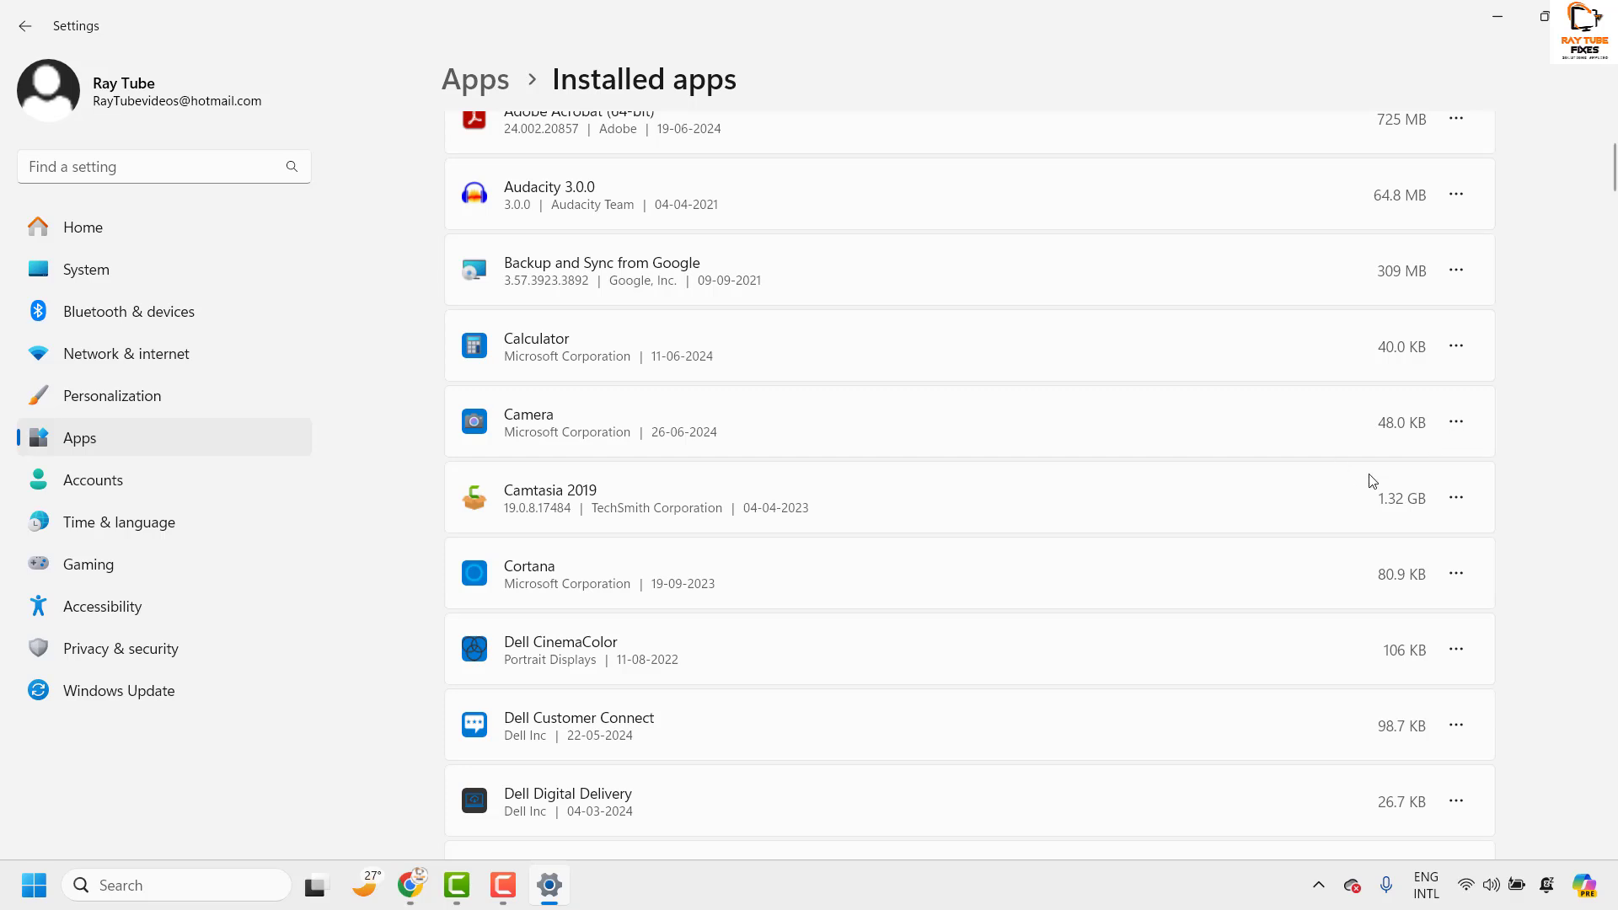
click(1457, 423)
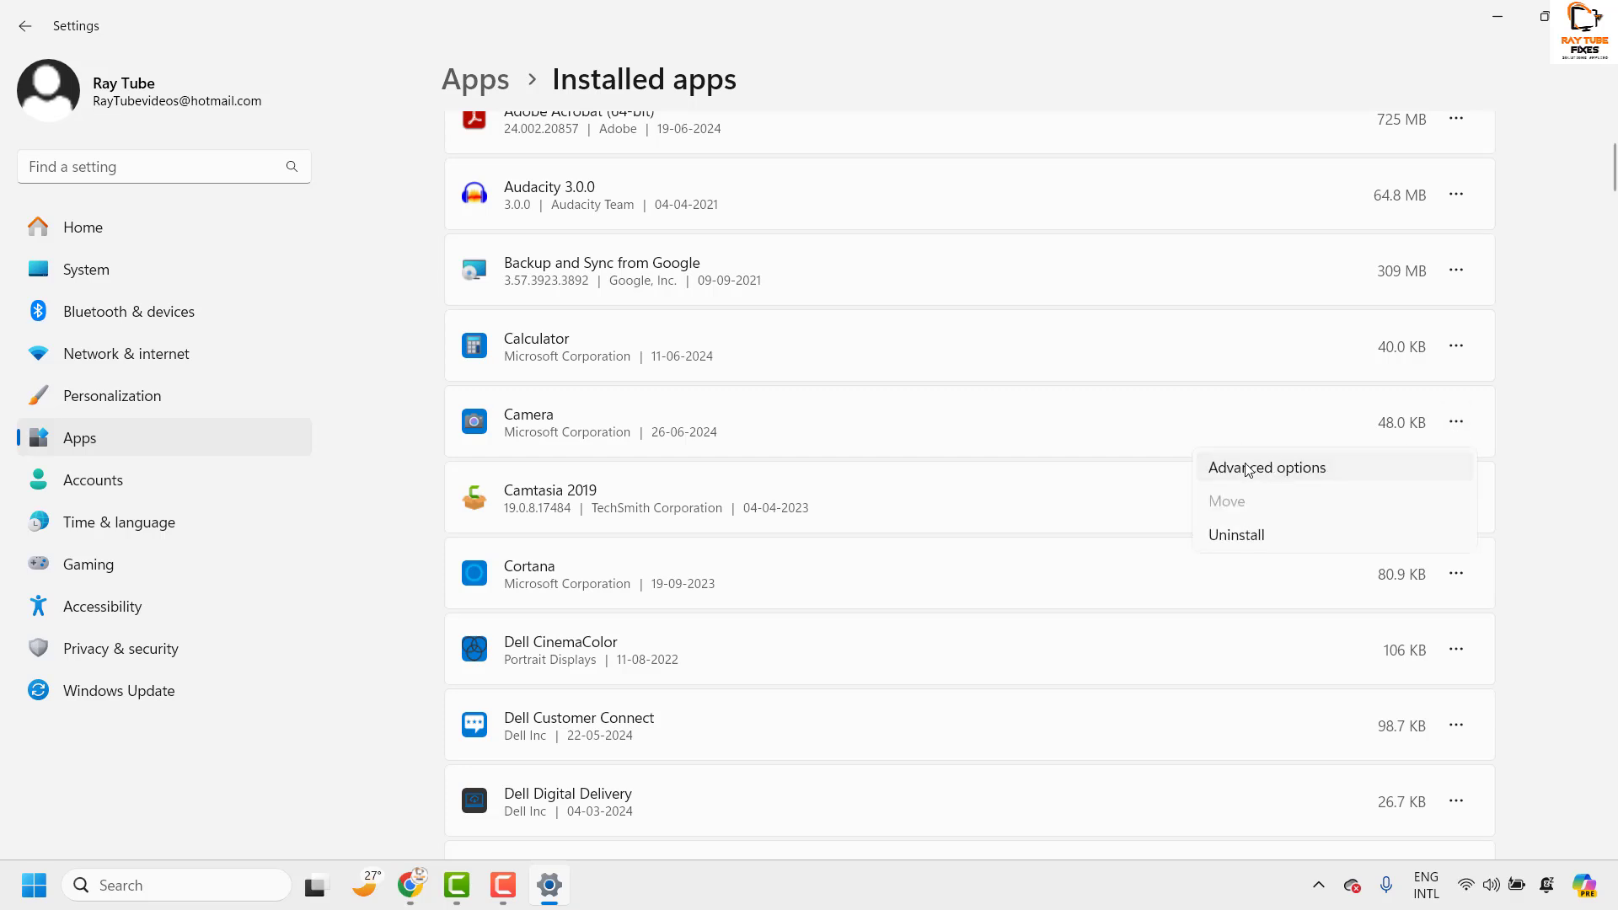
click(1248, 463)
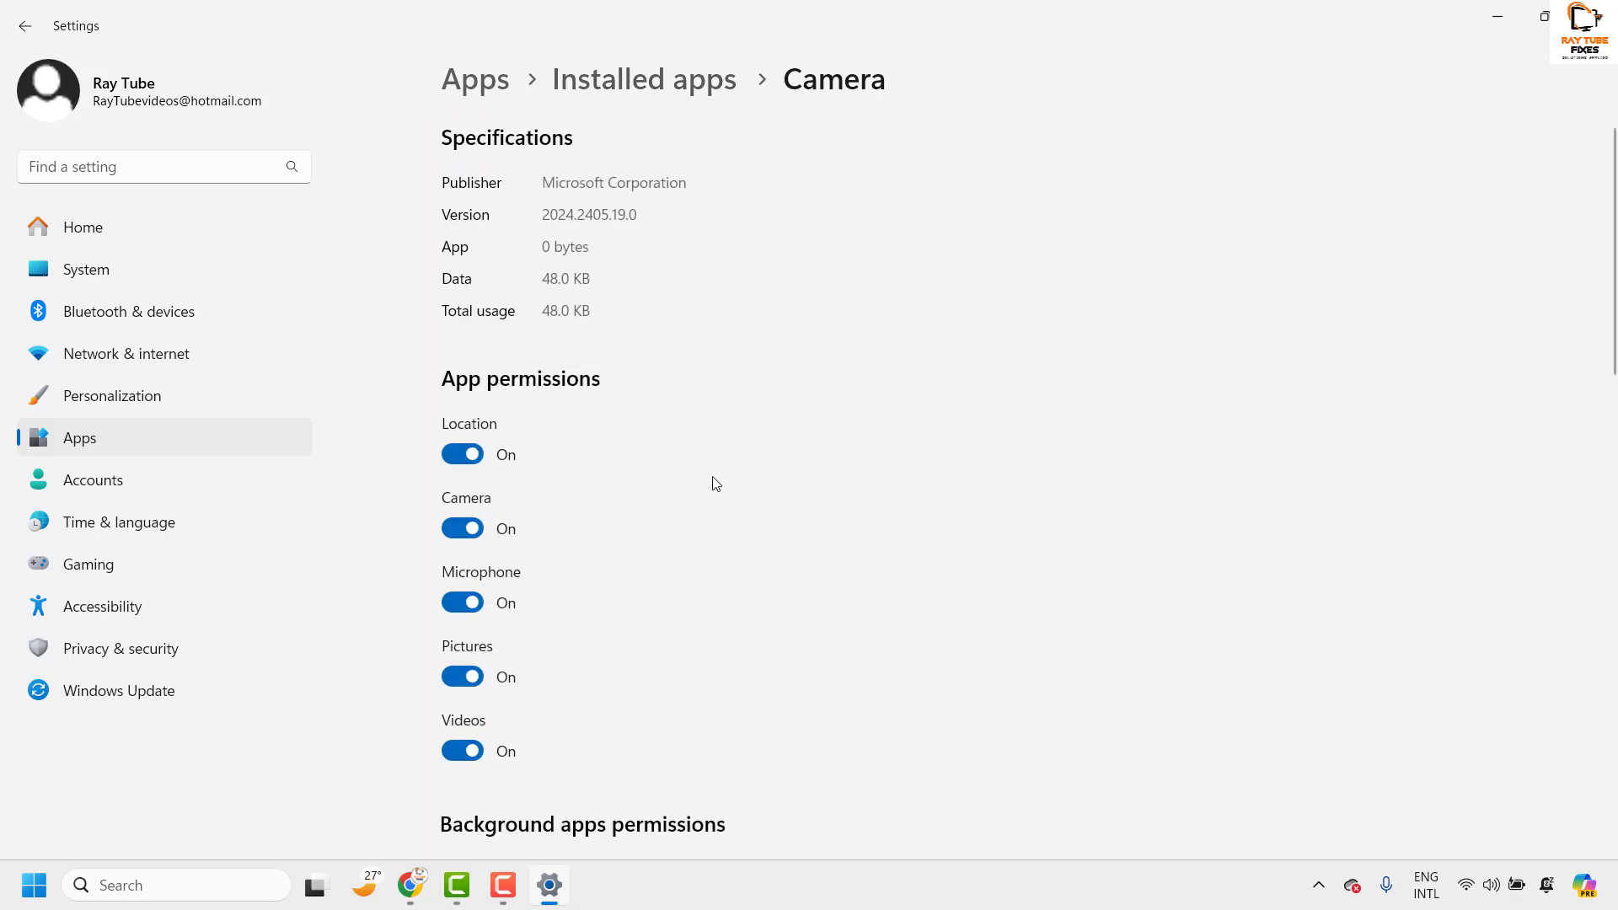
- Repair the Camera app from its advanced options page
scroll(497, 533, down, 2)
scroll(497, 533, down, 1)
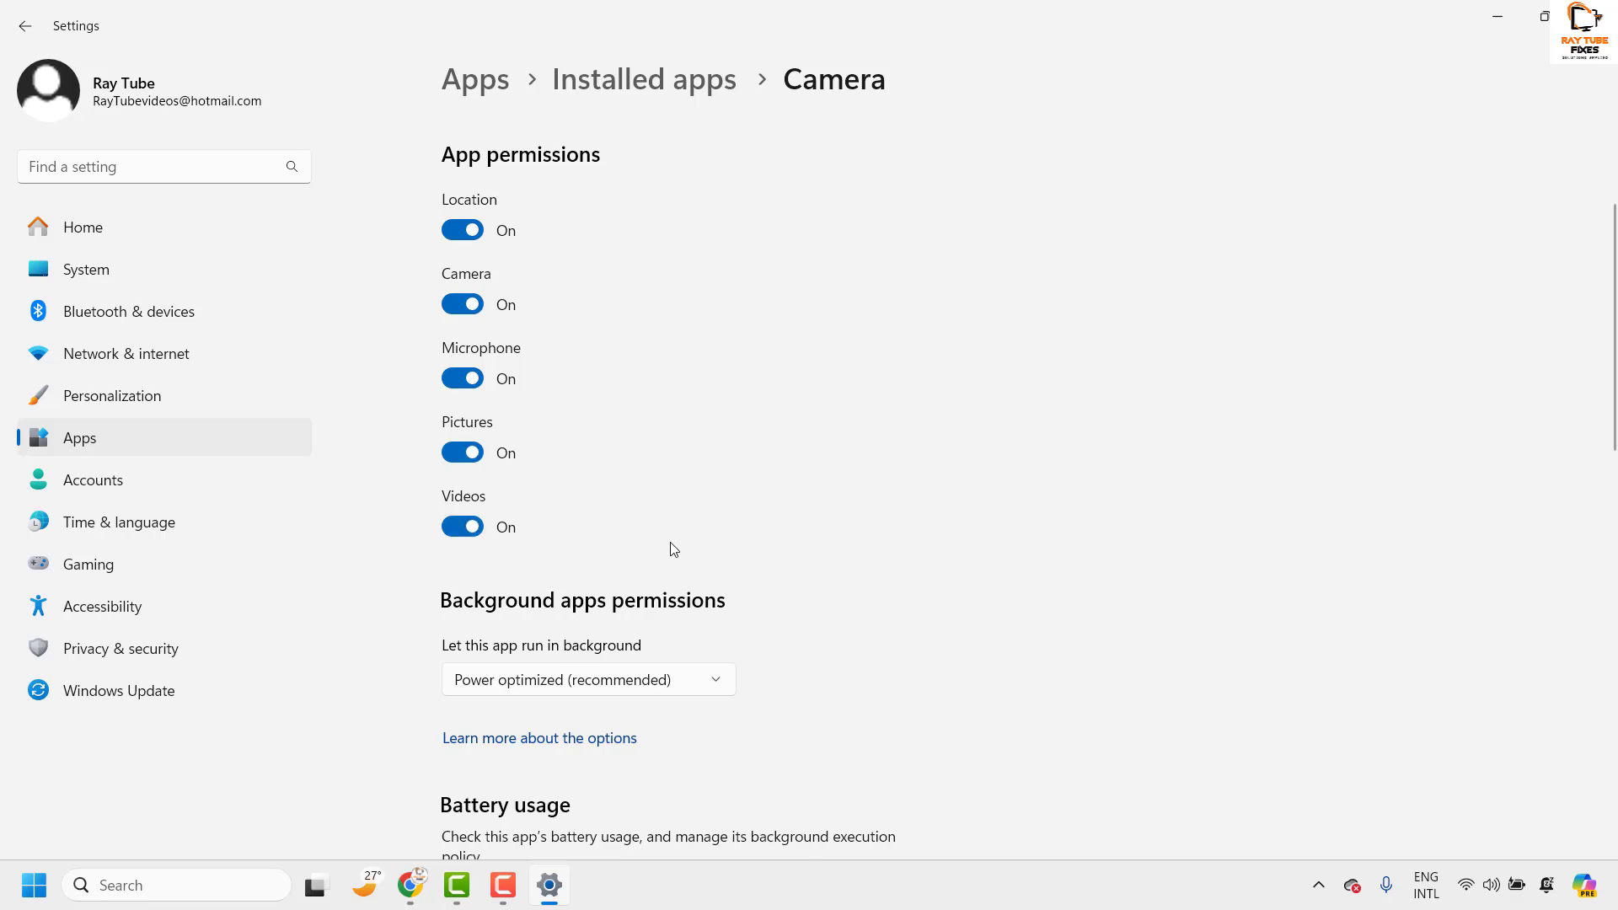
scroll(713, 521, down, 5)
scroll(701, 524, down, 3)
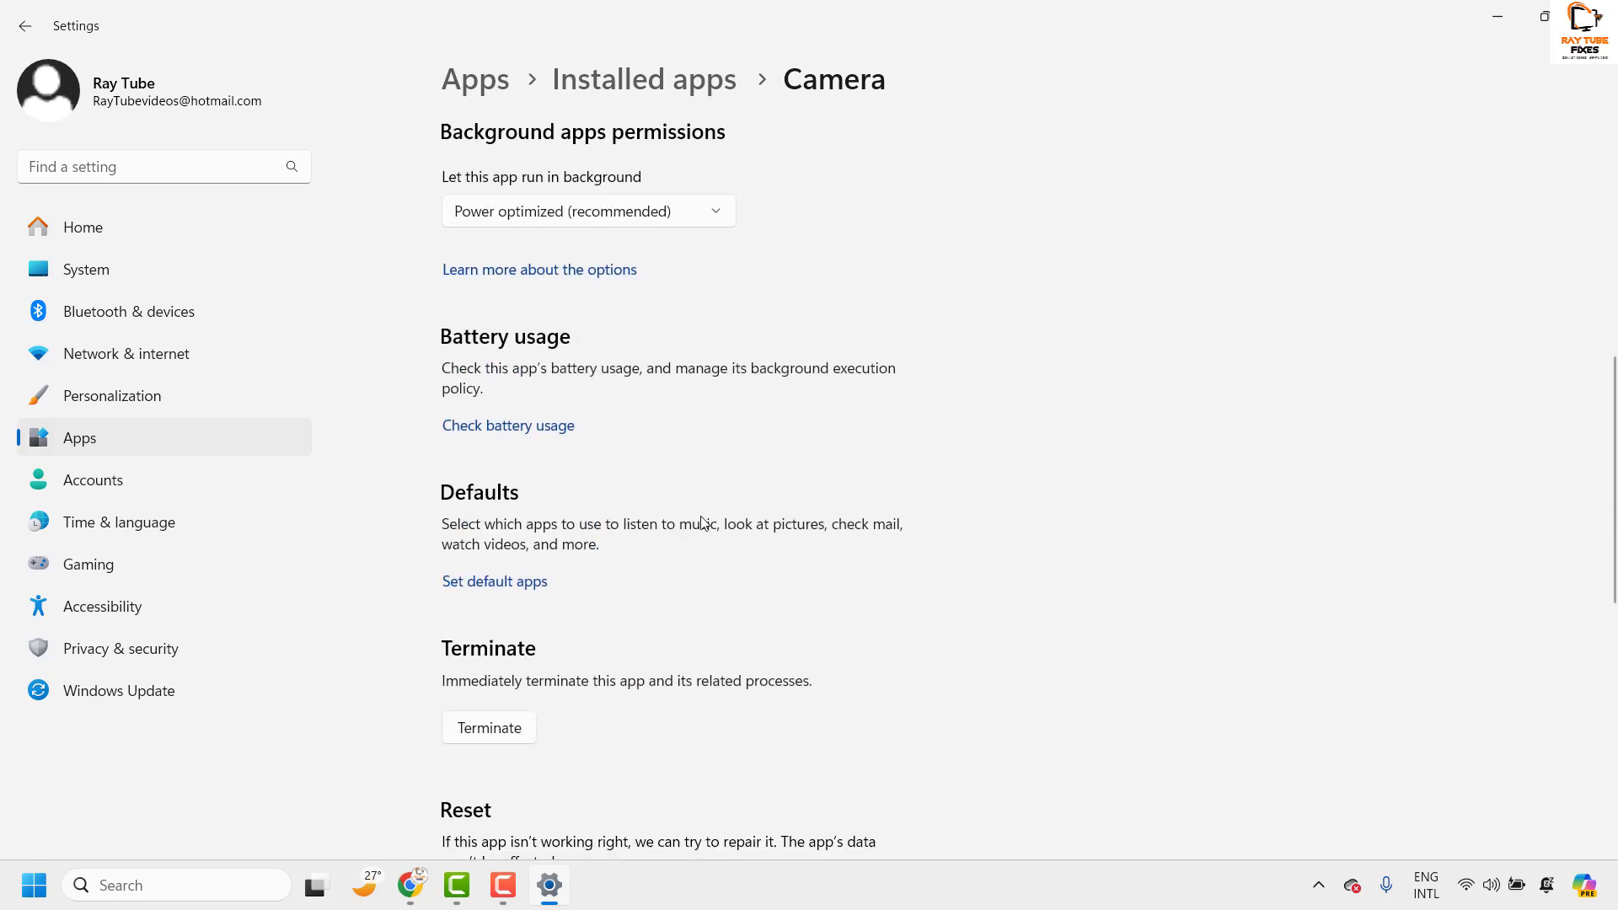
scroll(691, 628, down, 2)
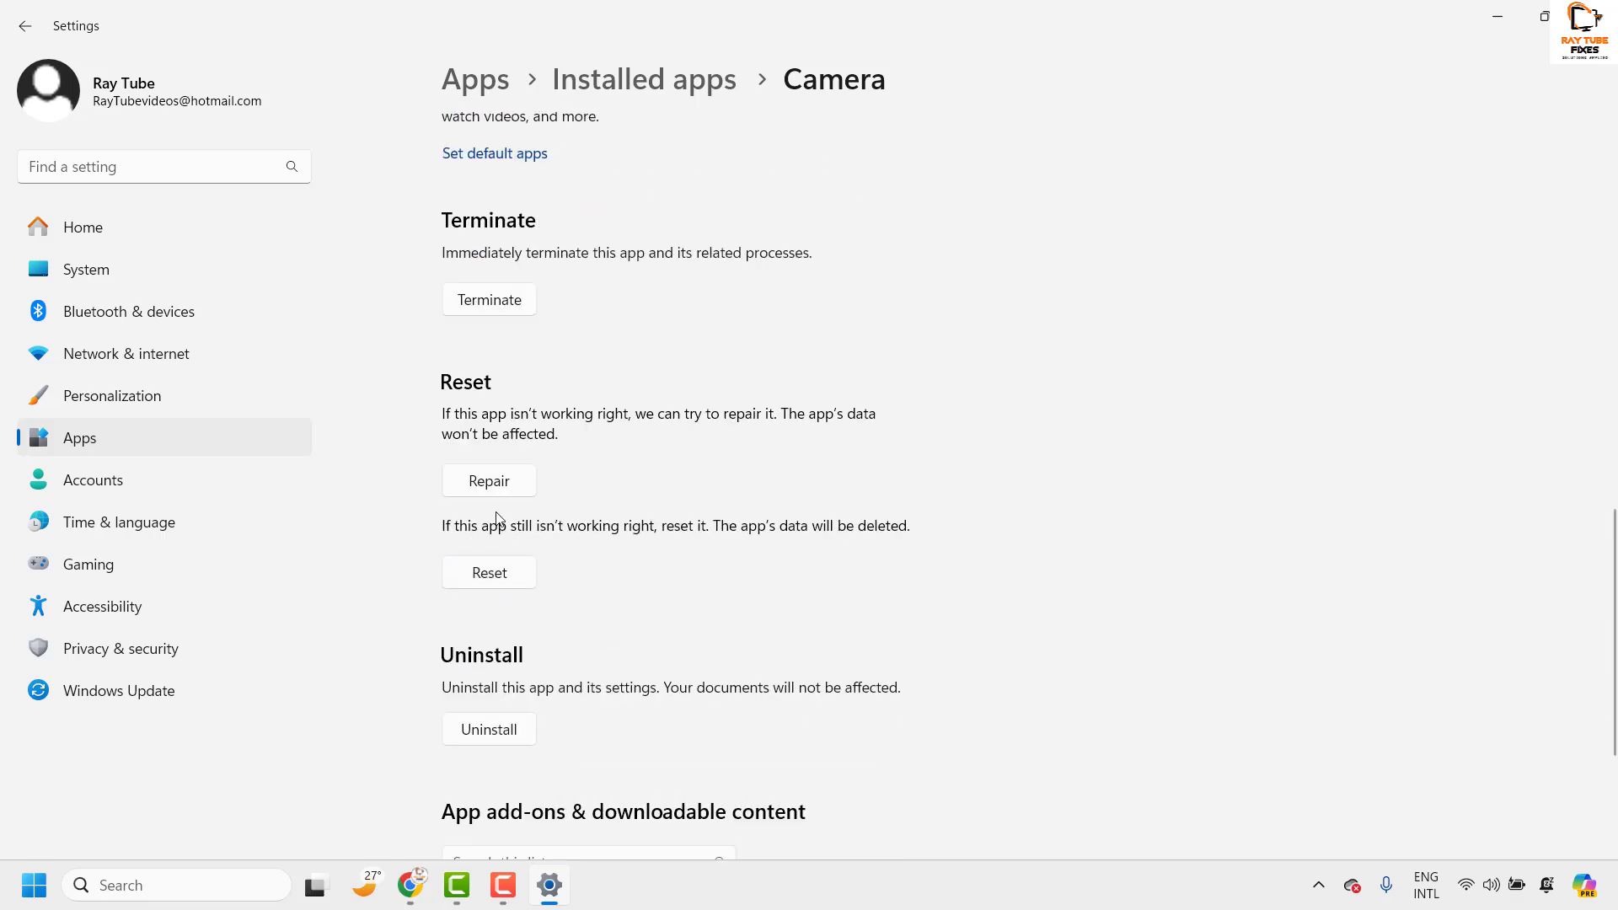
click(491, 482)
- Reset the Camera app, confirming deletion of its data, and close Settings
click(498, 584)
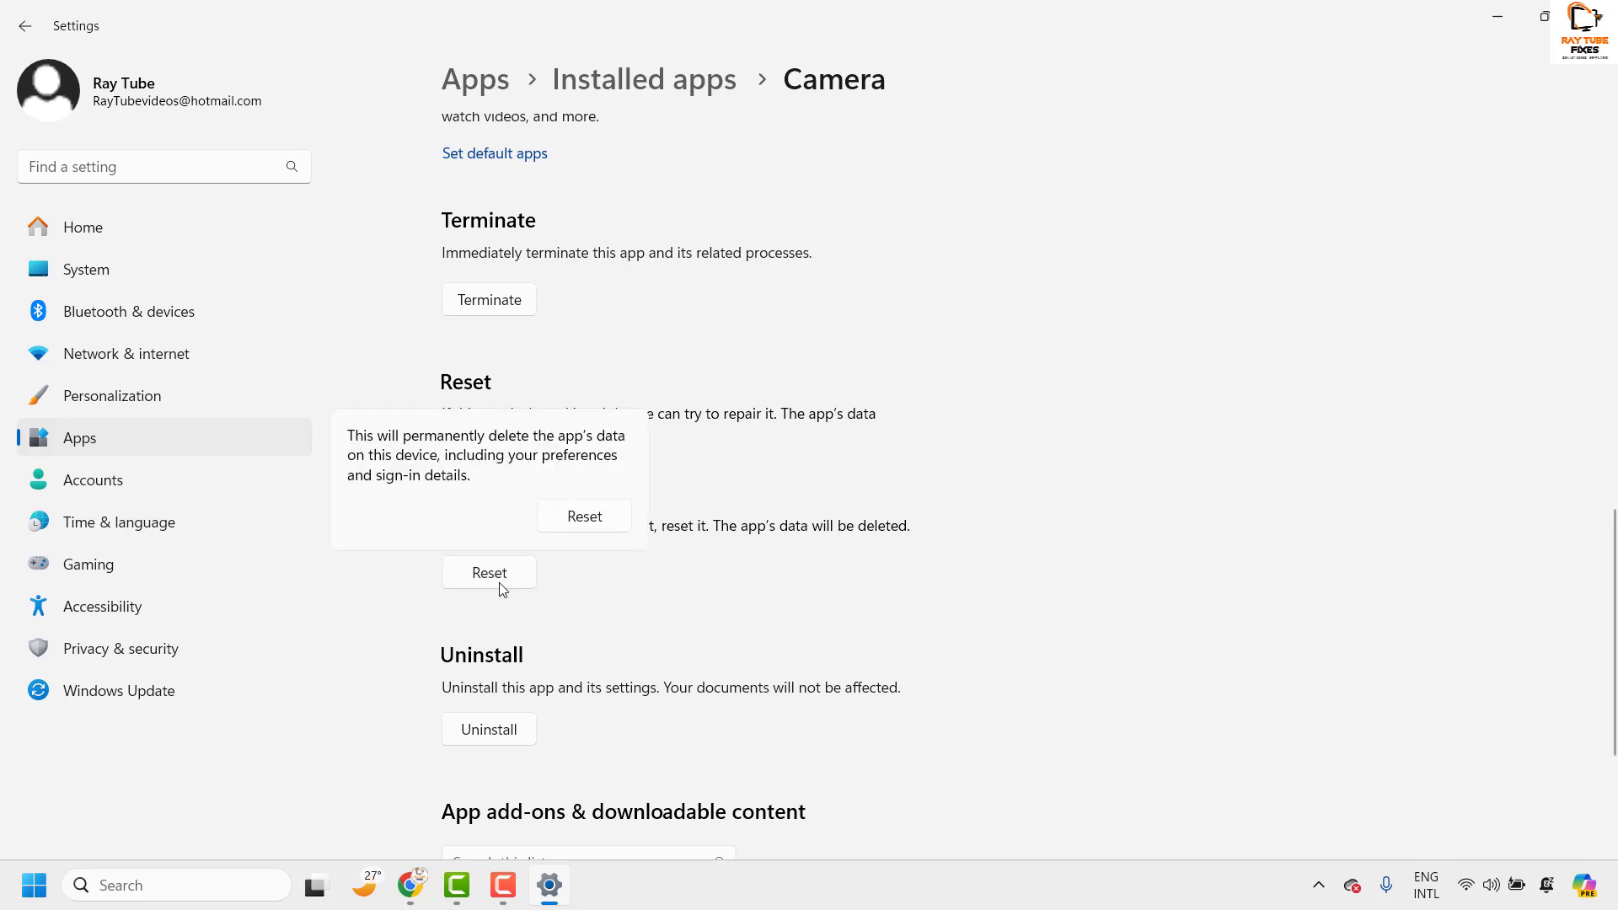
click(608, 525)
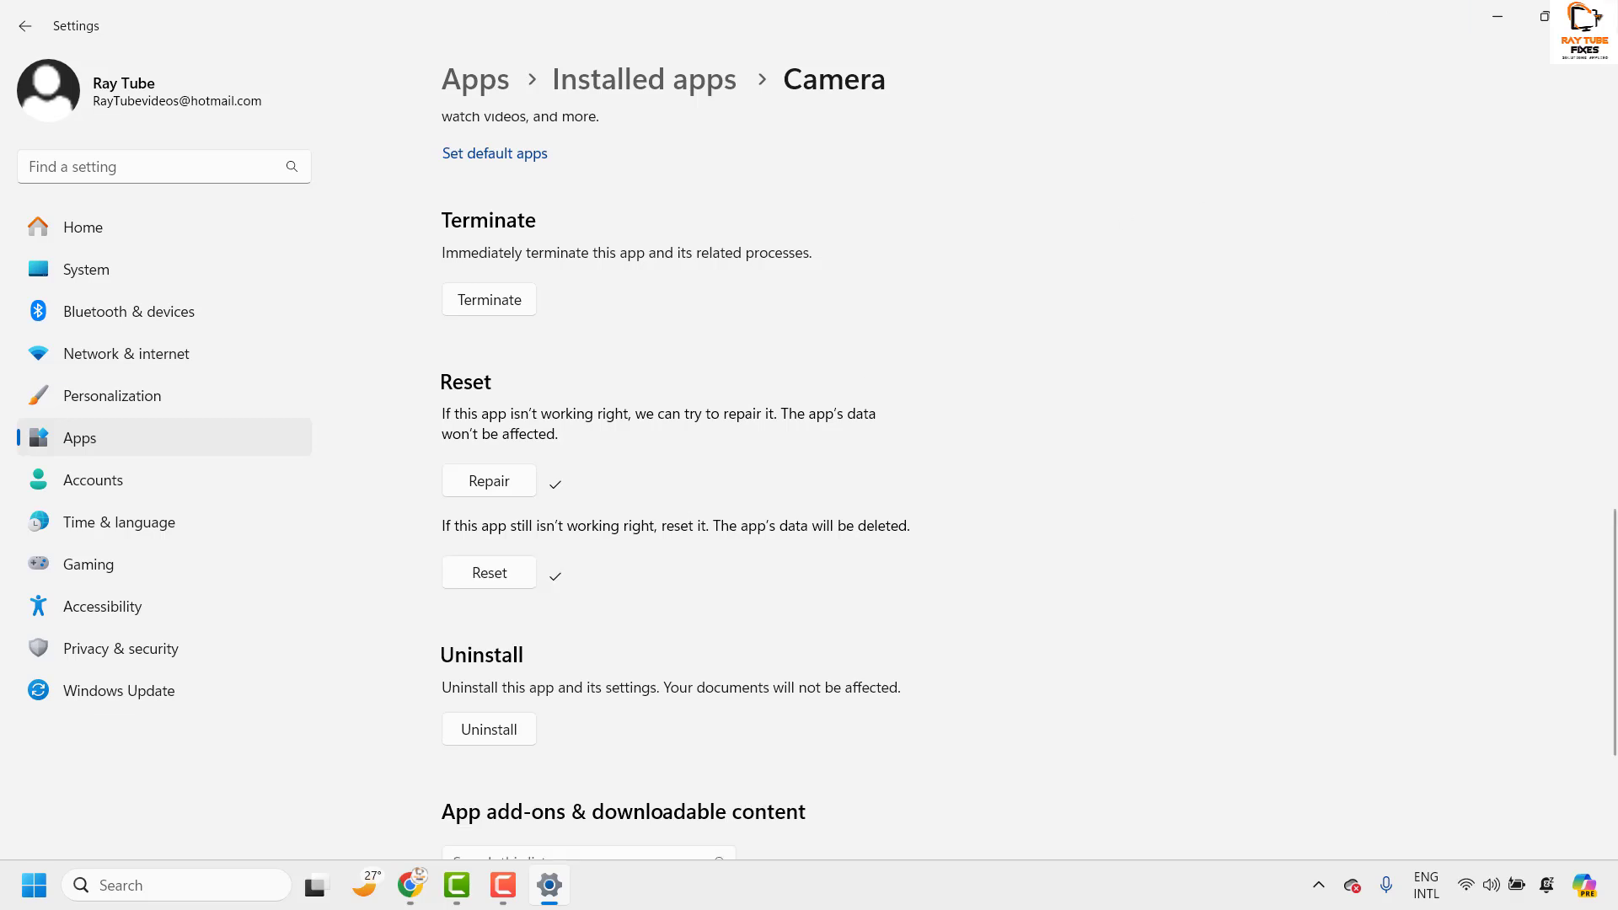
key(alt+F4)
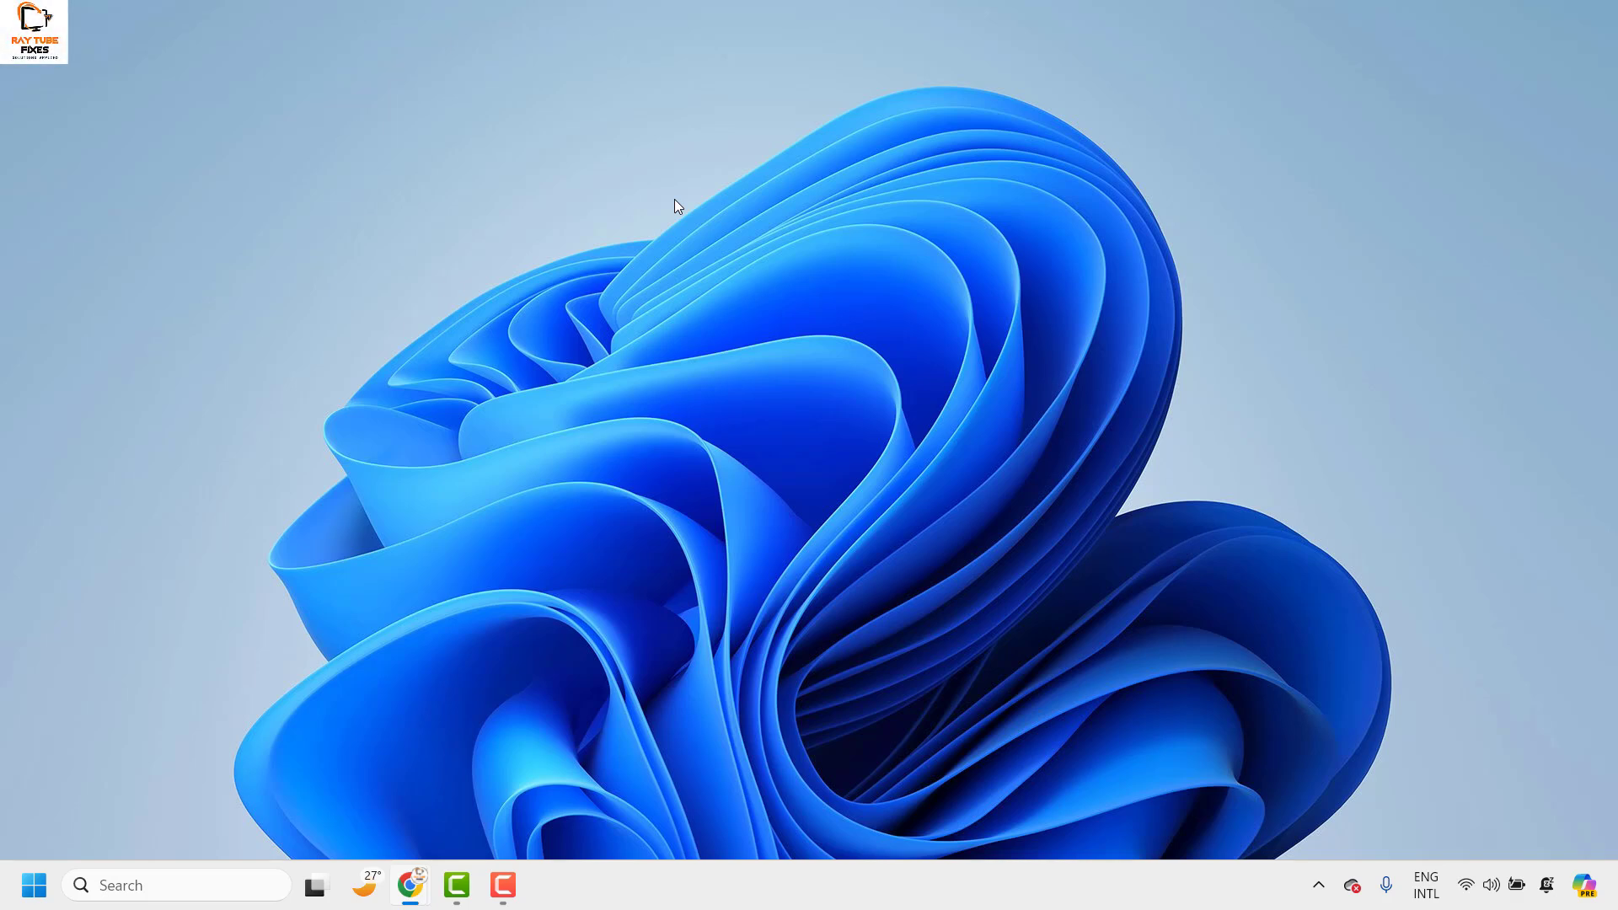
- Reopen Settings from the Win+X menu and scroll to the Camera app's Reset and Uninstall section
right_click(31, 897)
key(Escape)
right_click(38, 896)
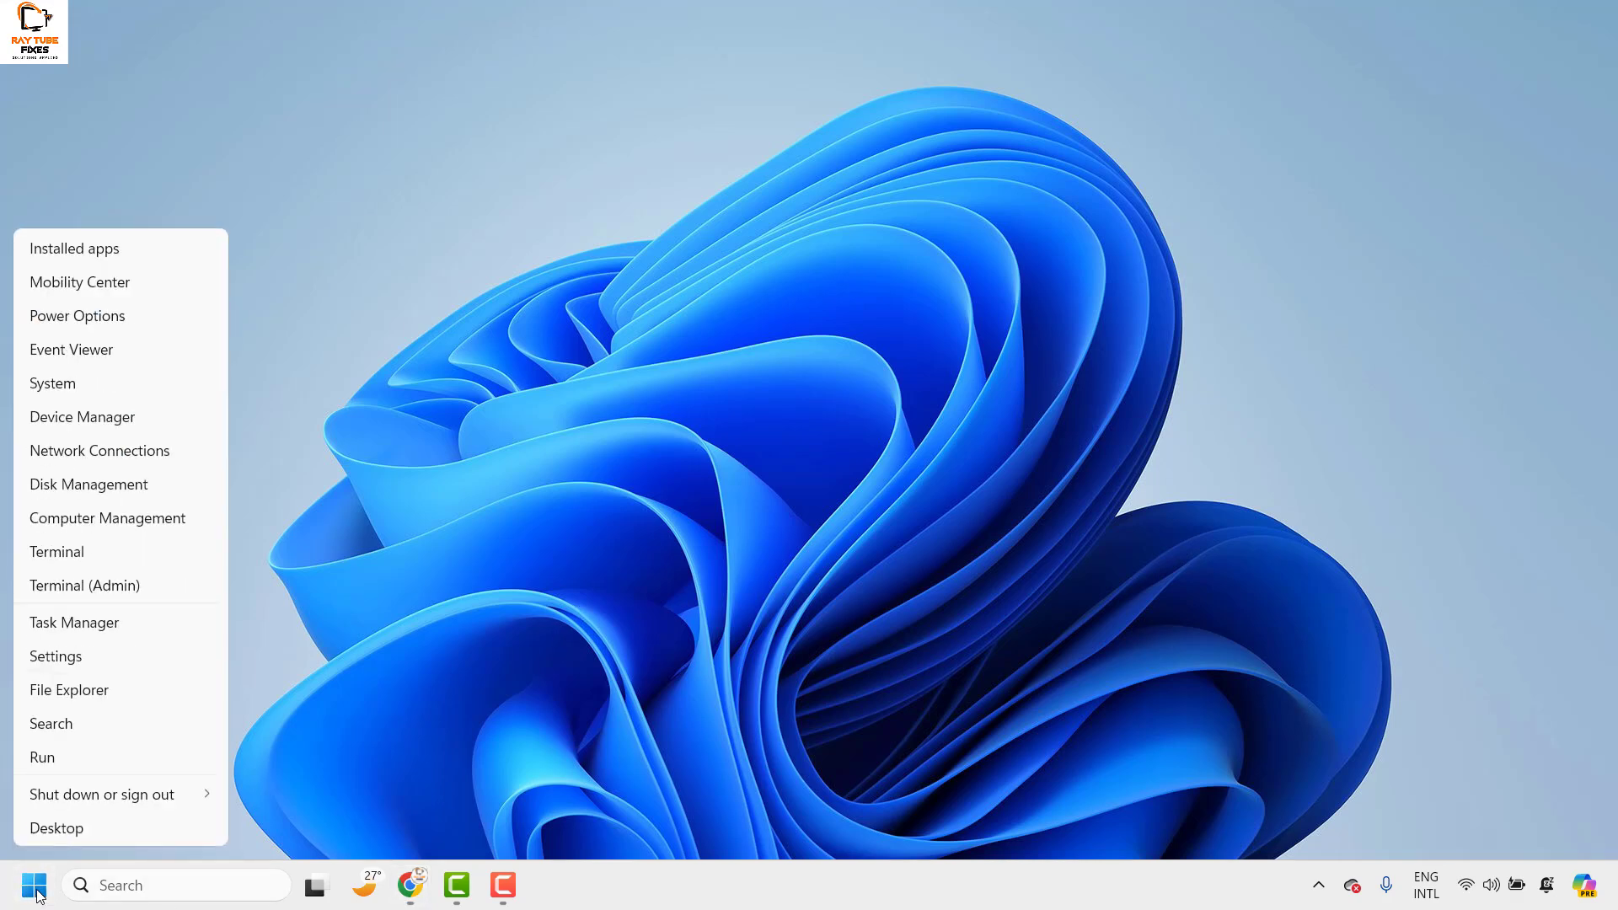
click(91, 655)
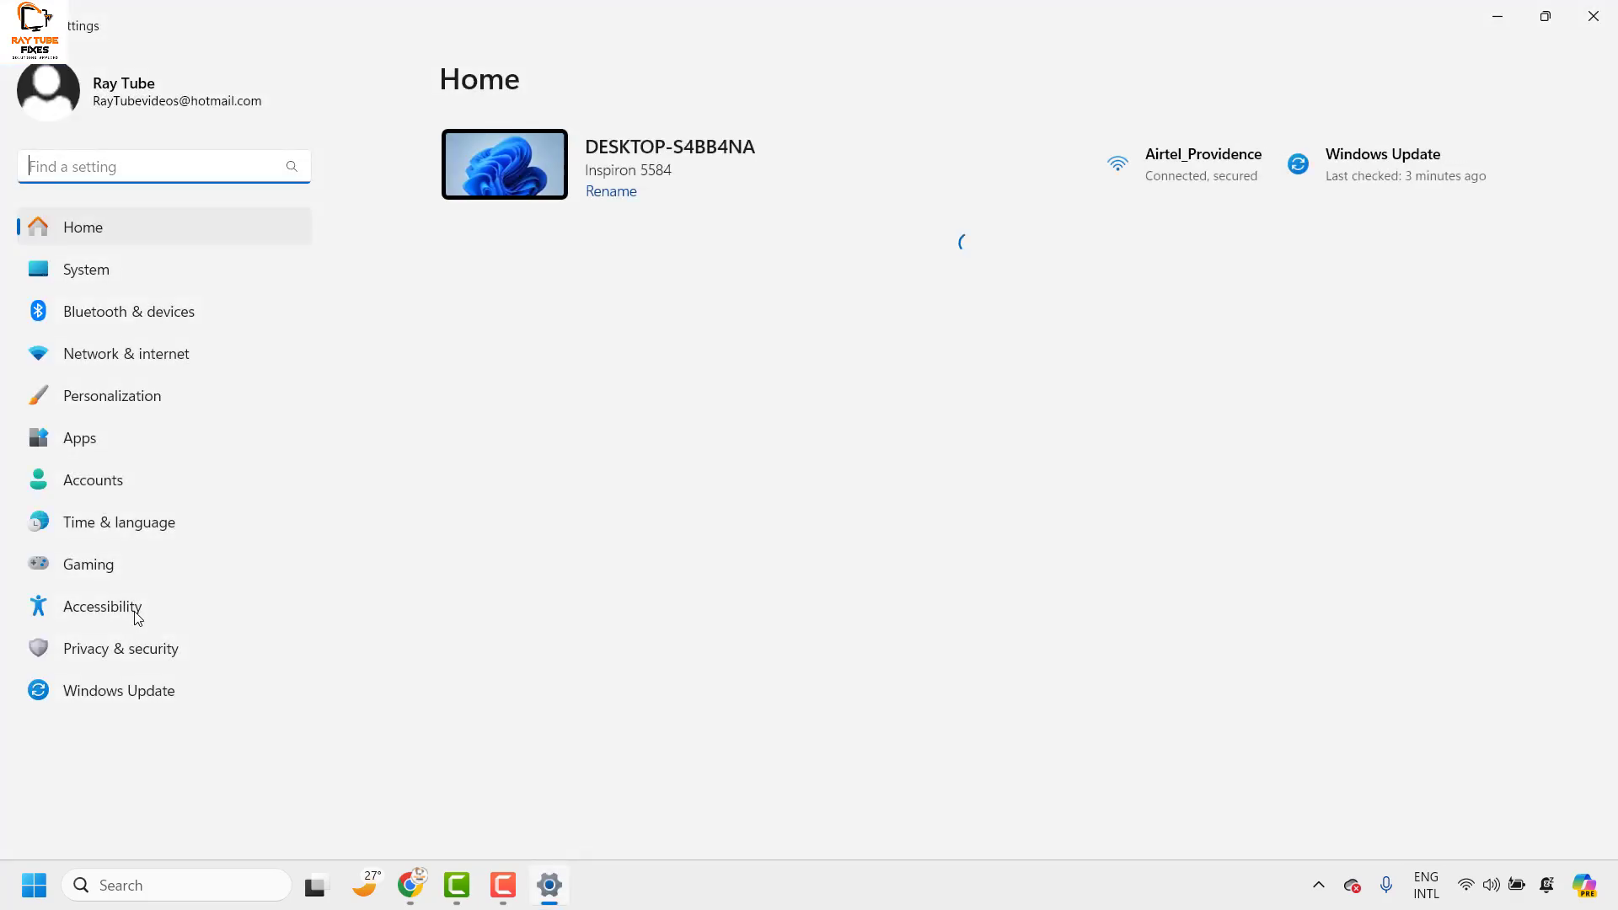
click(99, 449)
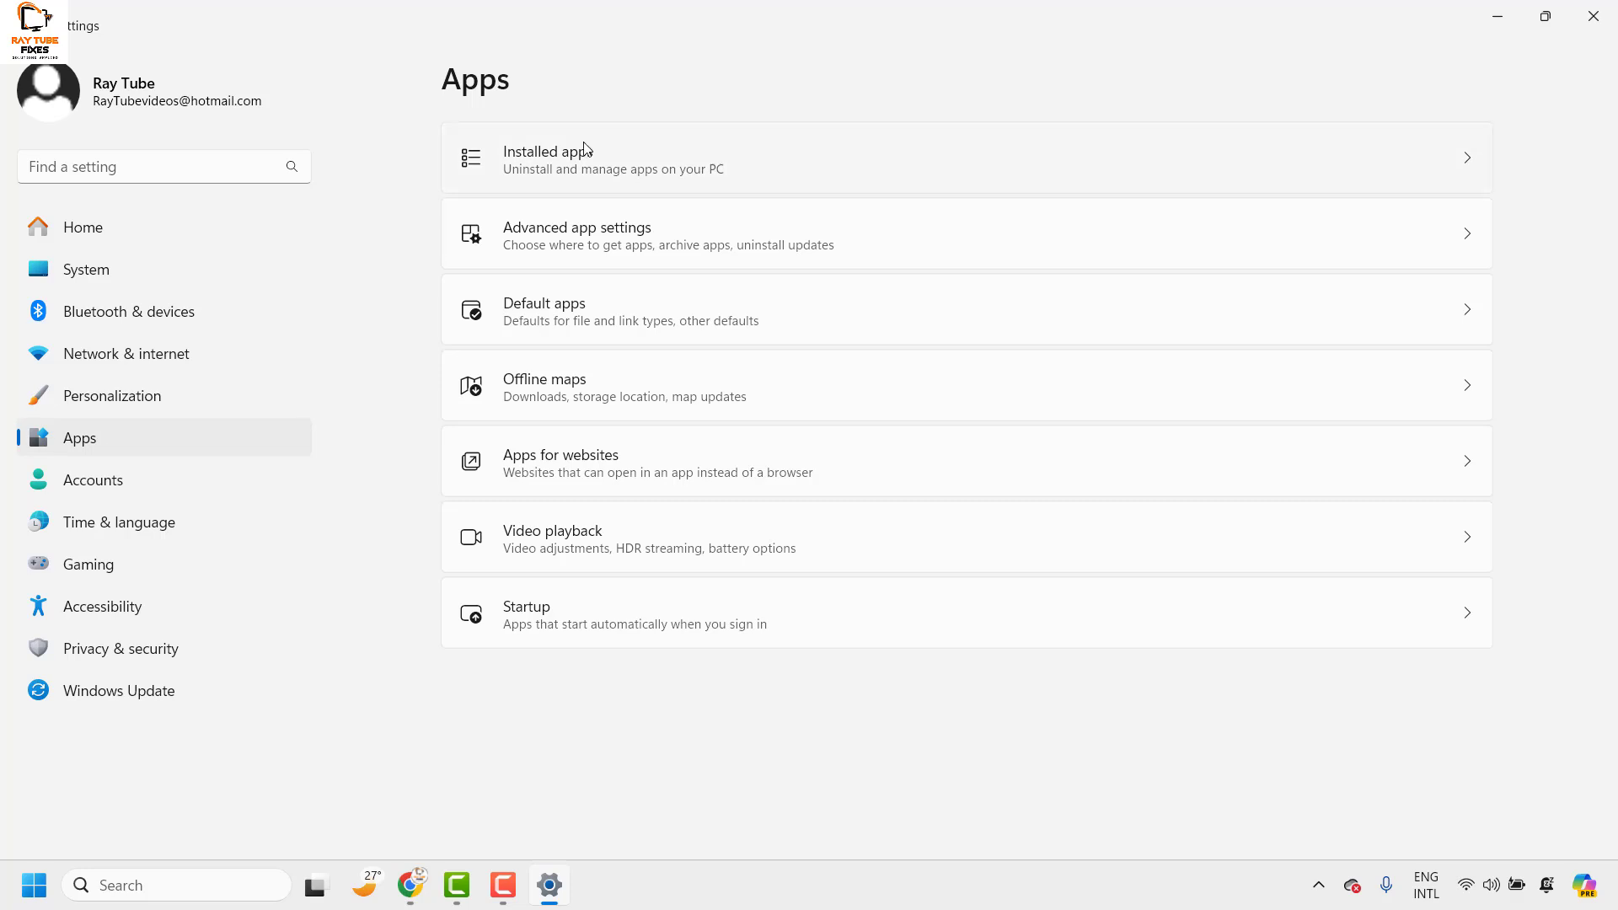
click(592, 173)
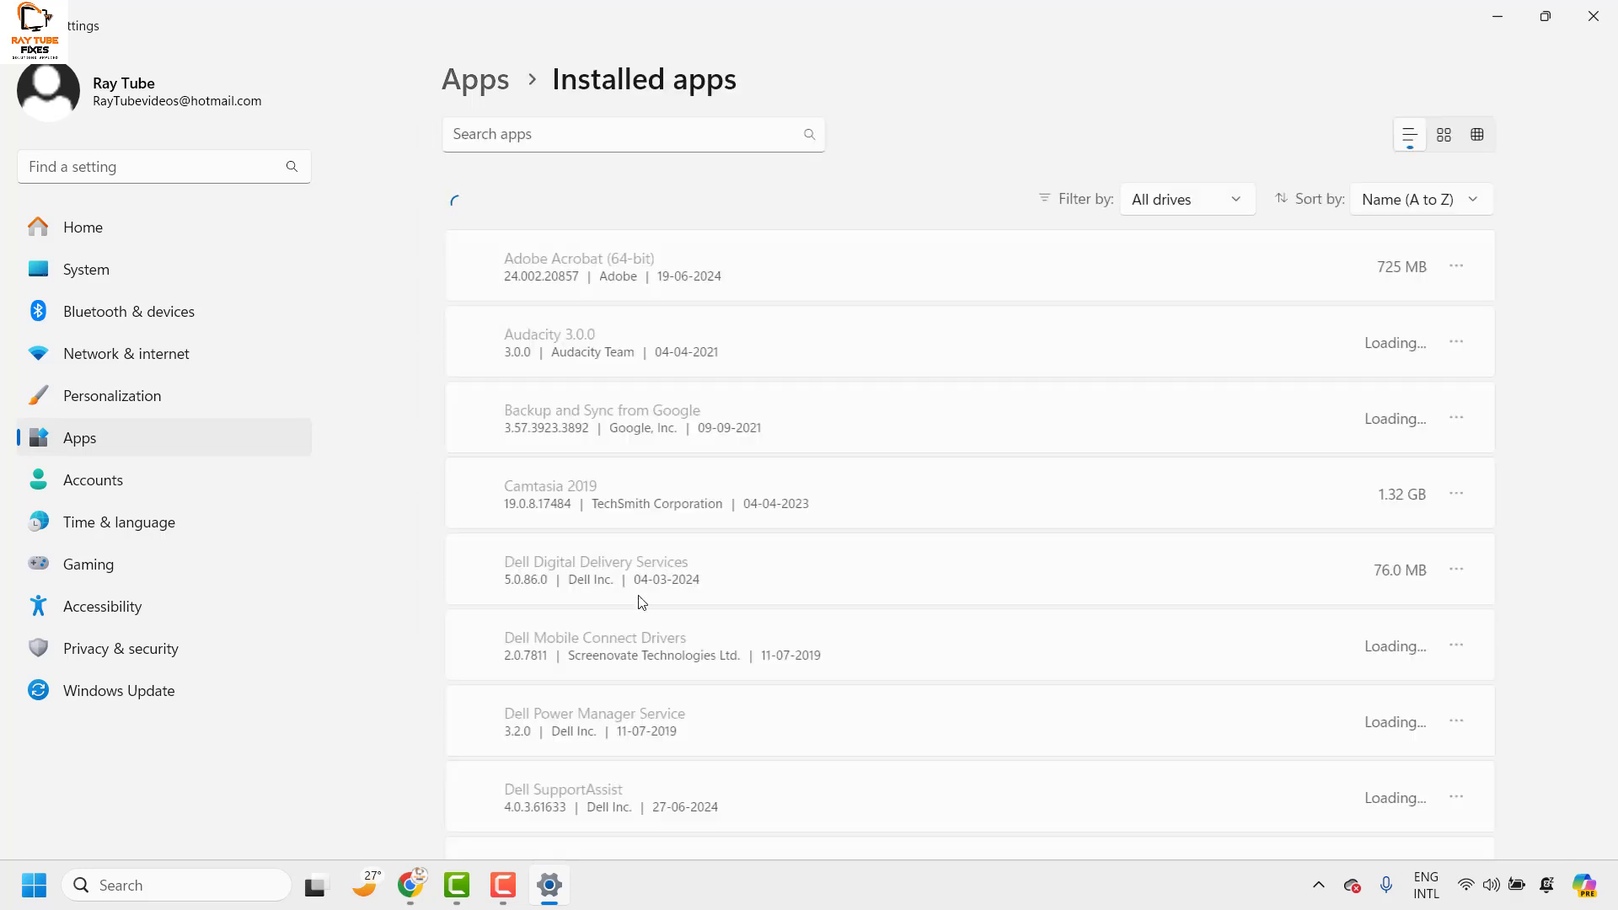
scroll(642, 602, down, 1)
click(1456, 533)
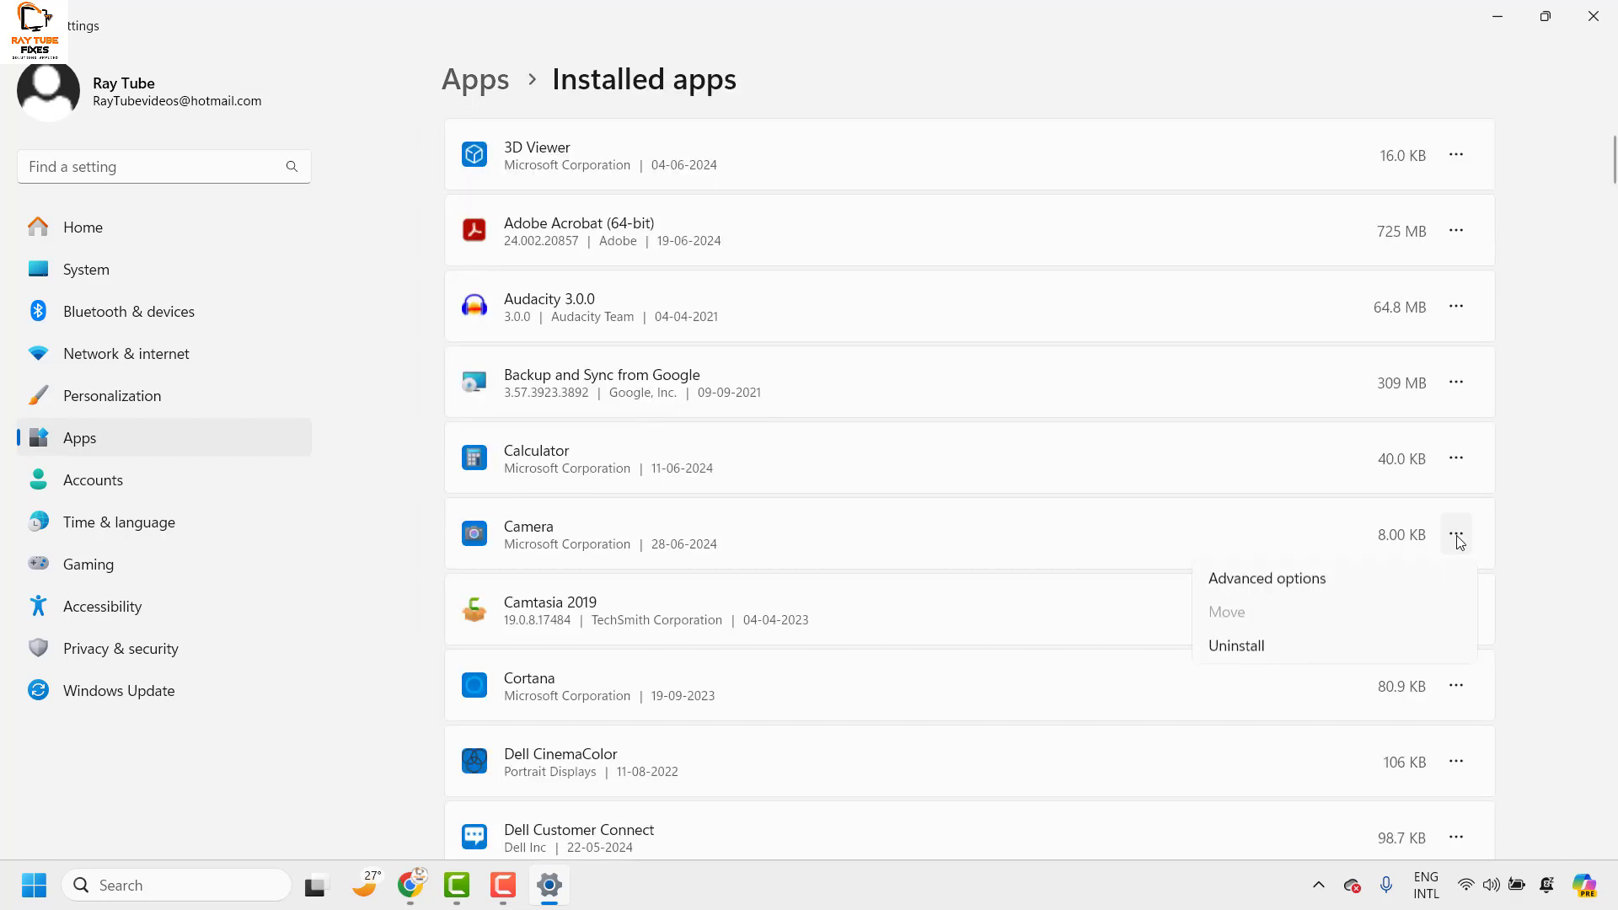
click(1268, 579)
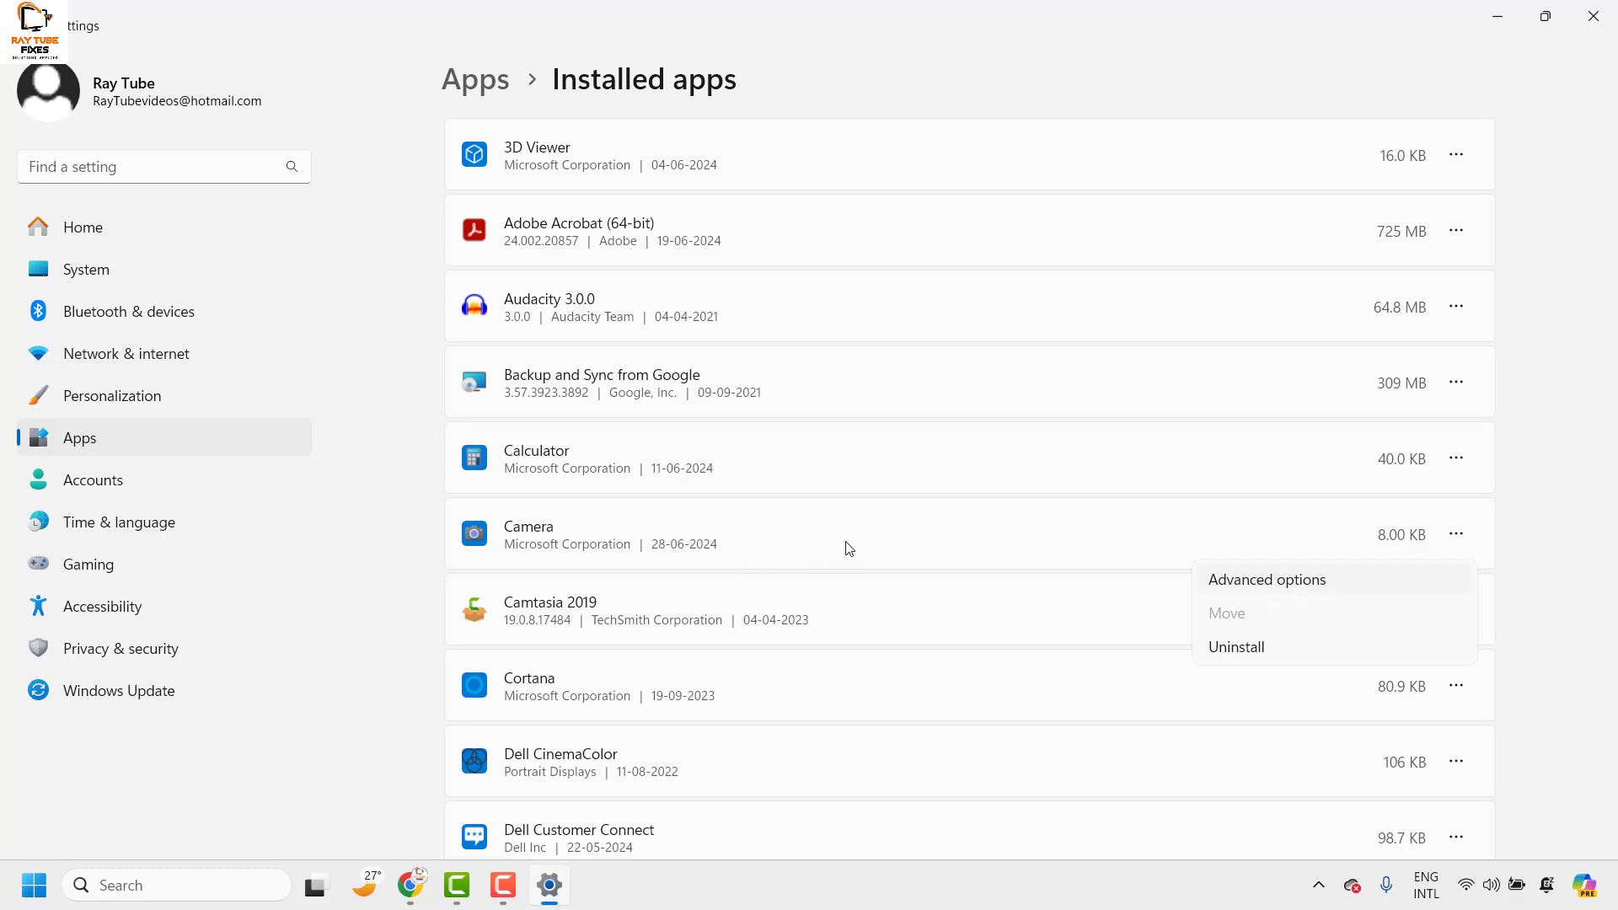
scroll(644, 557, down, 2)
scroll(645, 557, down, 3)
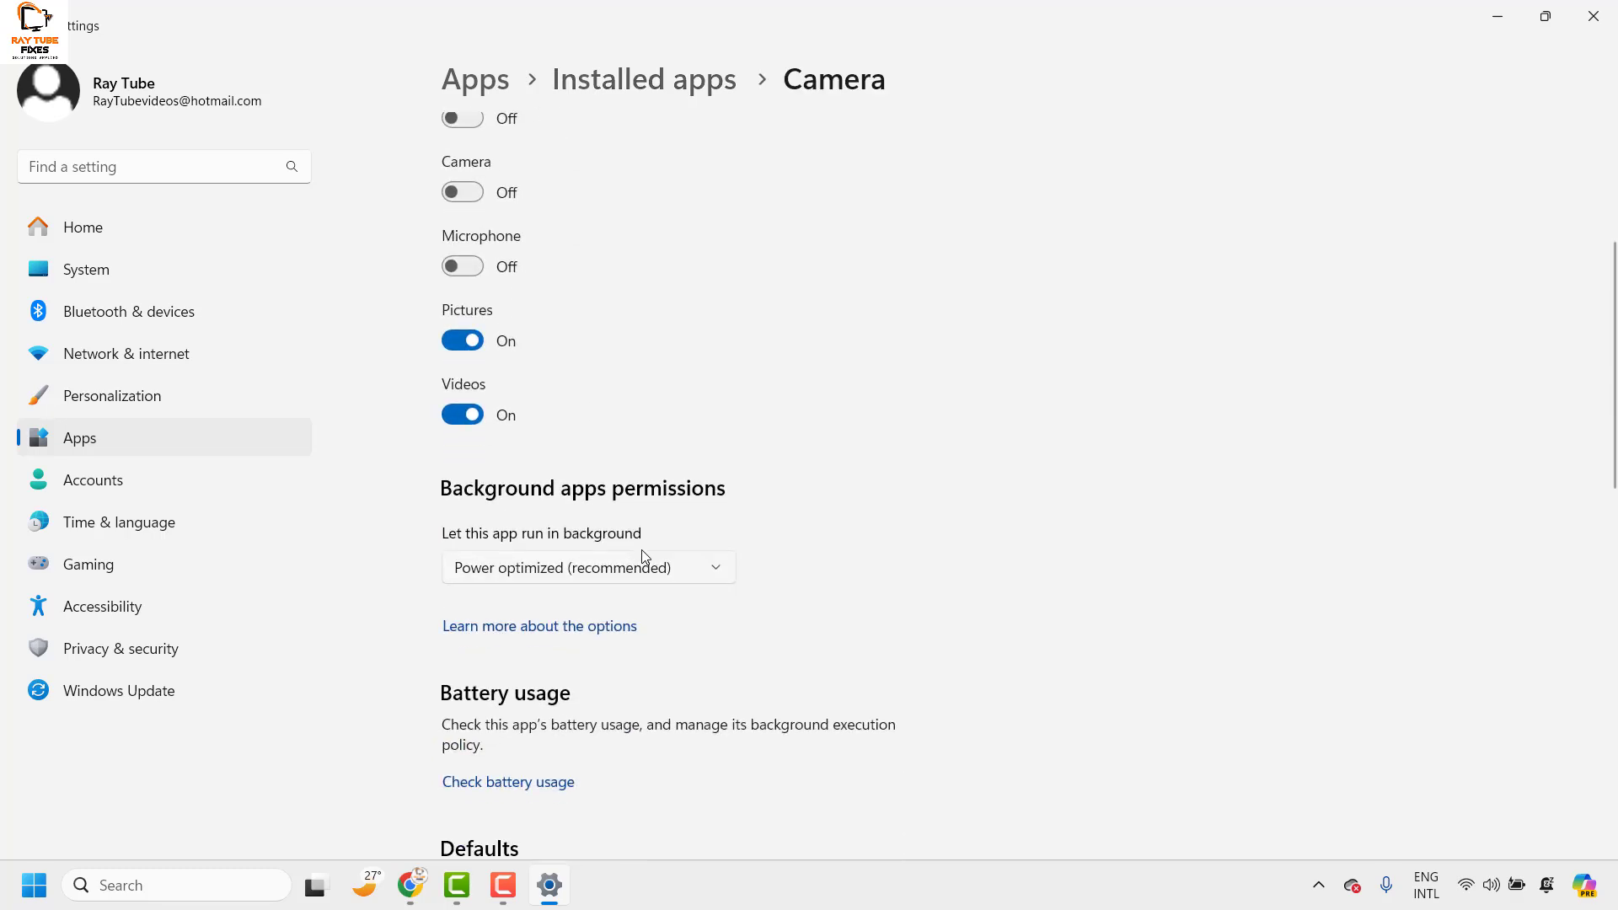
scroll(643, 557, up, 2)
scroll(643, 558, down, 10)
scroll(643, 560, down, 3)
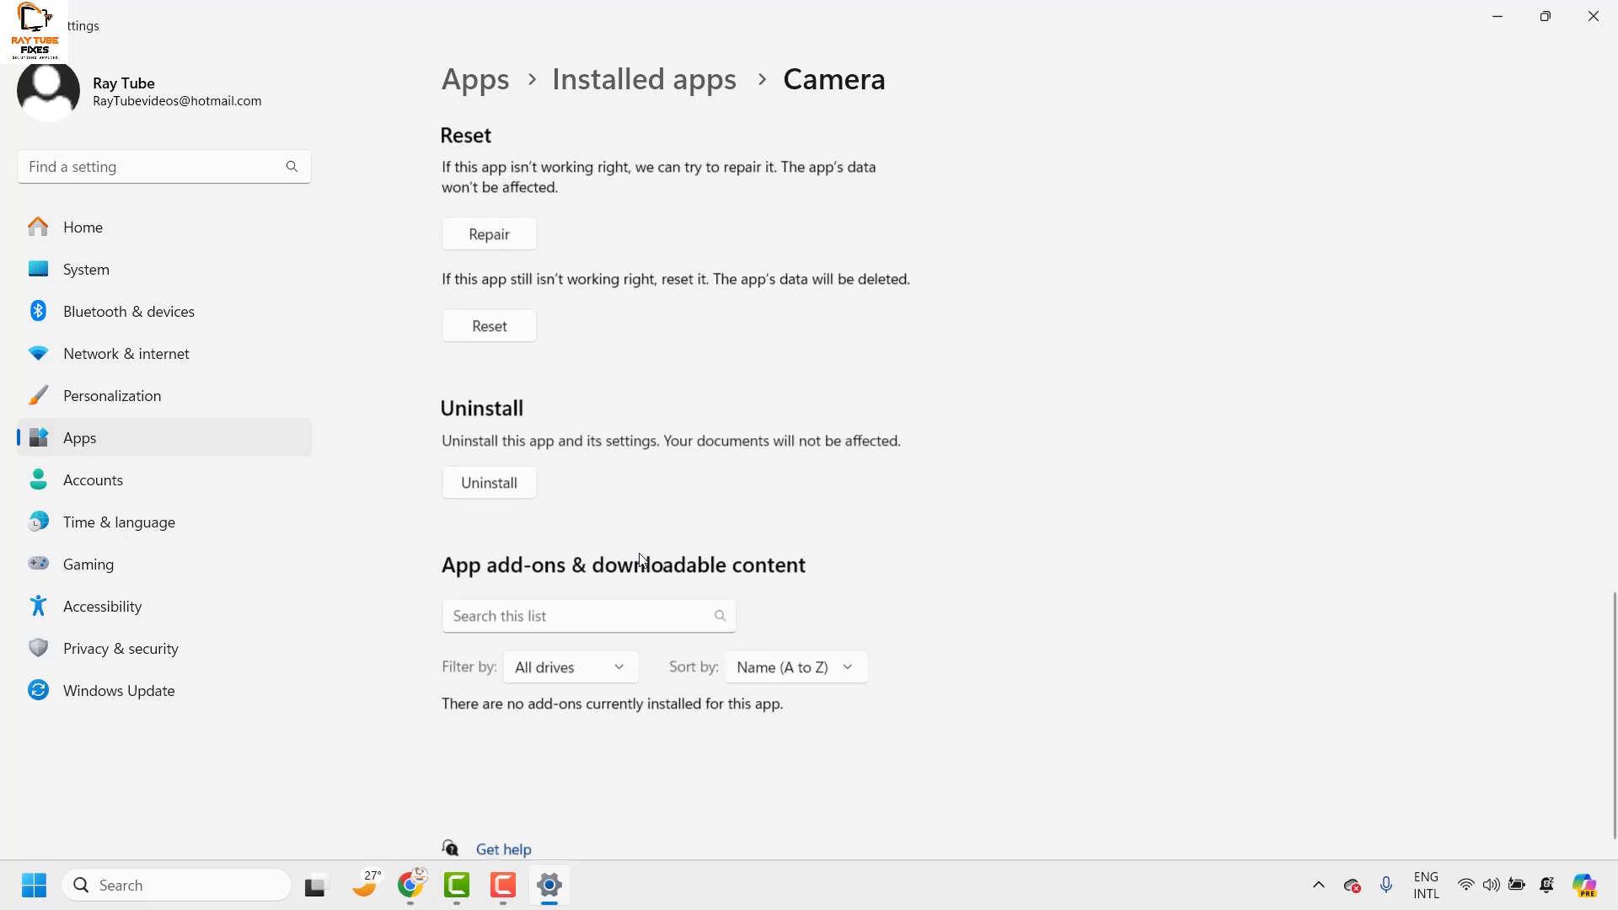
- Uninstall the Camera app and confirm its removal
click(492, 470)
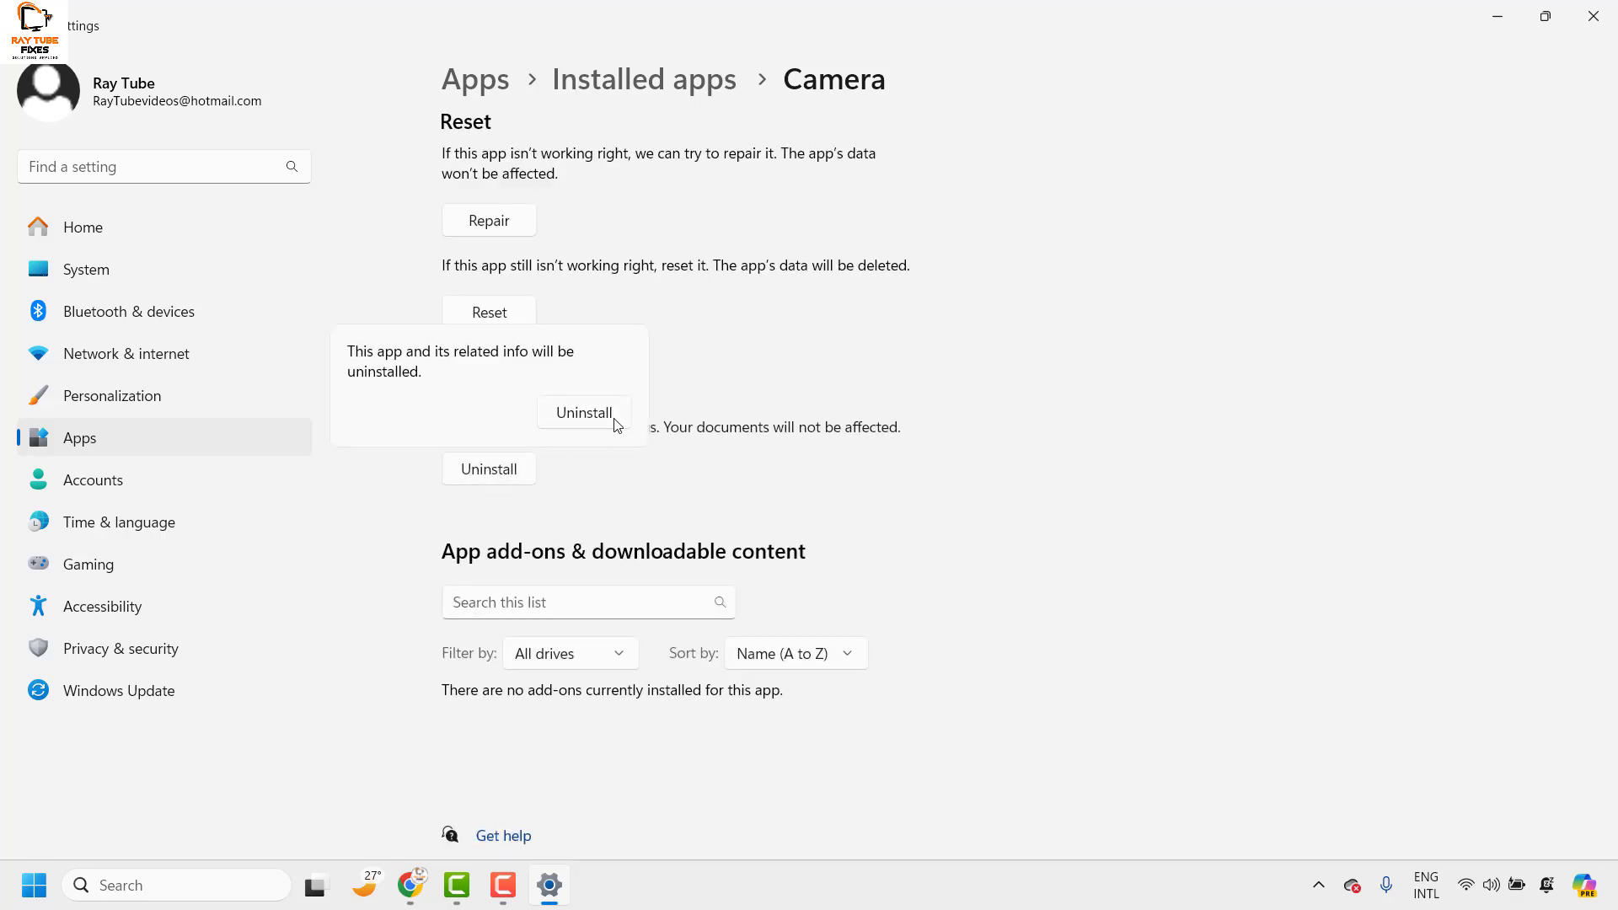
click(584, 413)
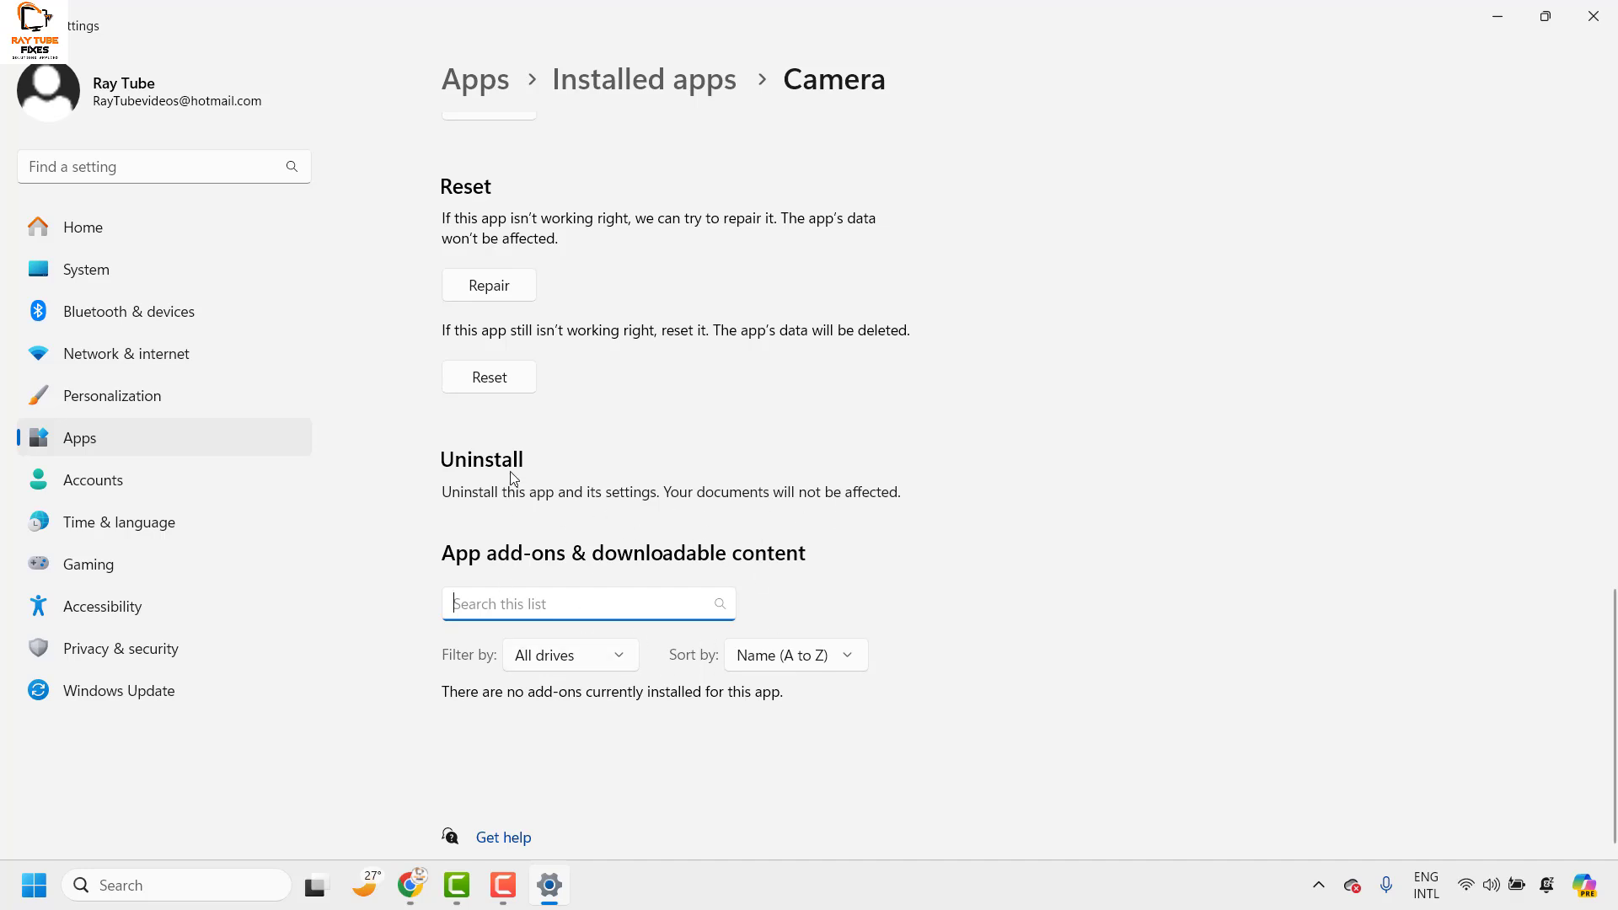
scroll(628, 459, up, 10)
scroll(607, 553, down, 4)
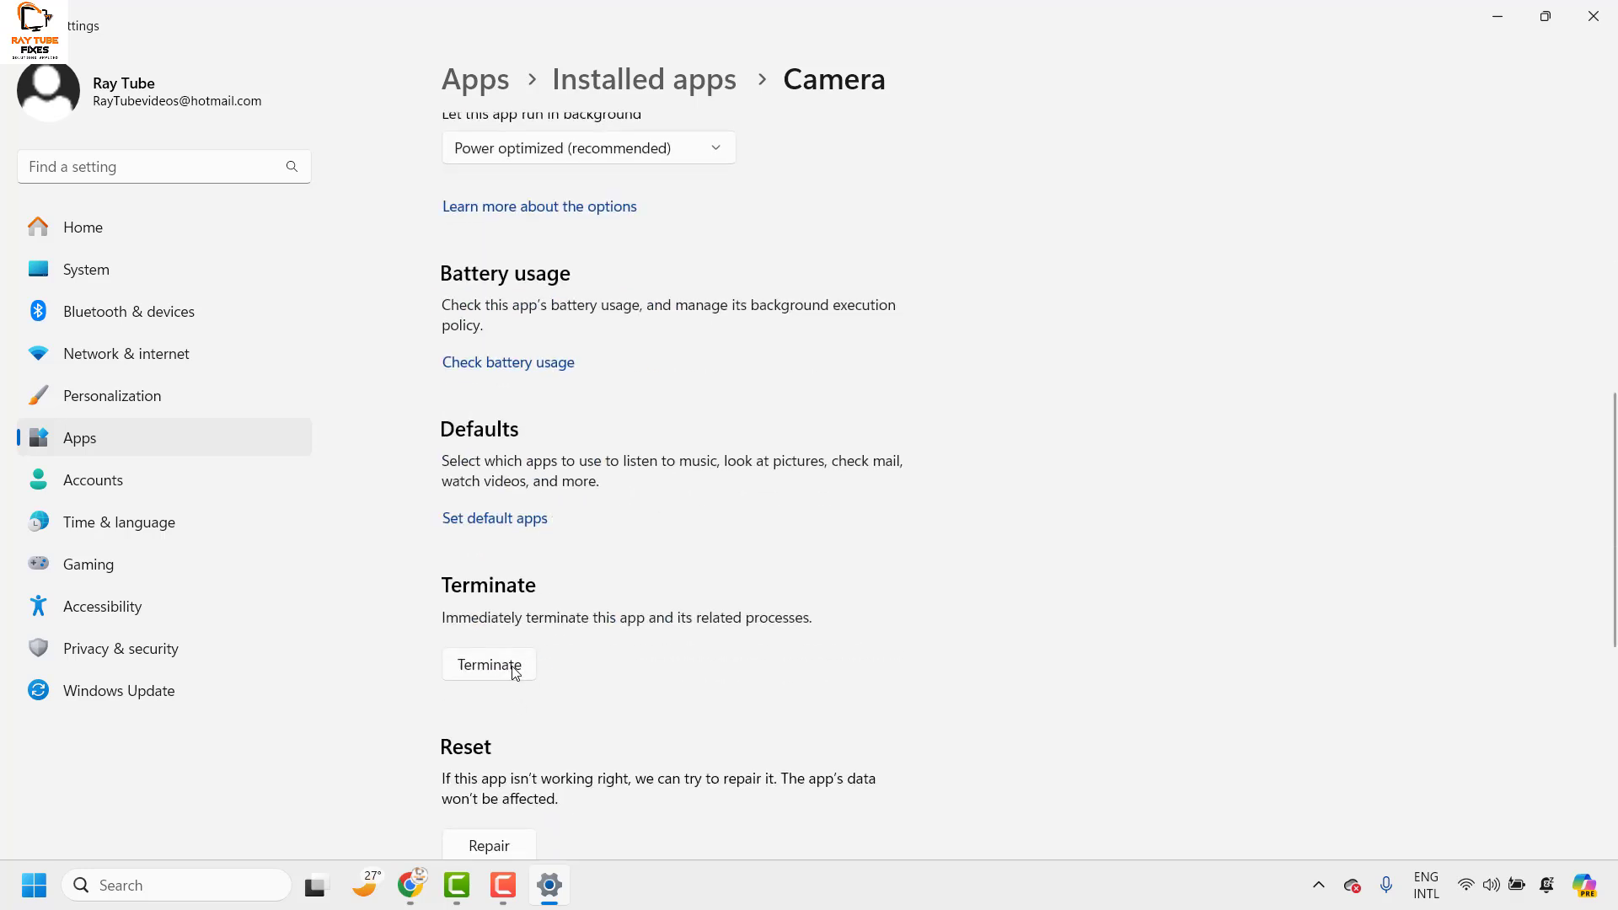
scroll(493, 703, down, 4)
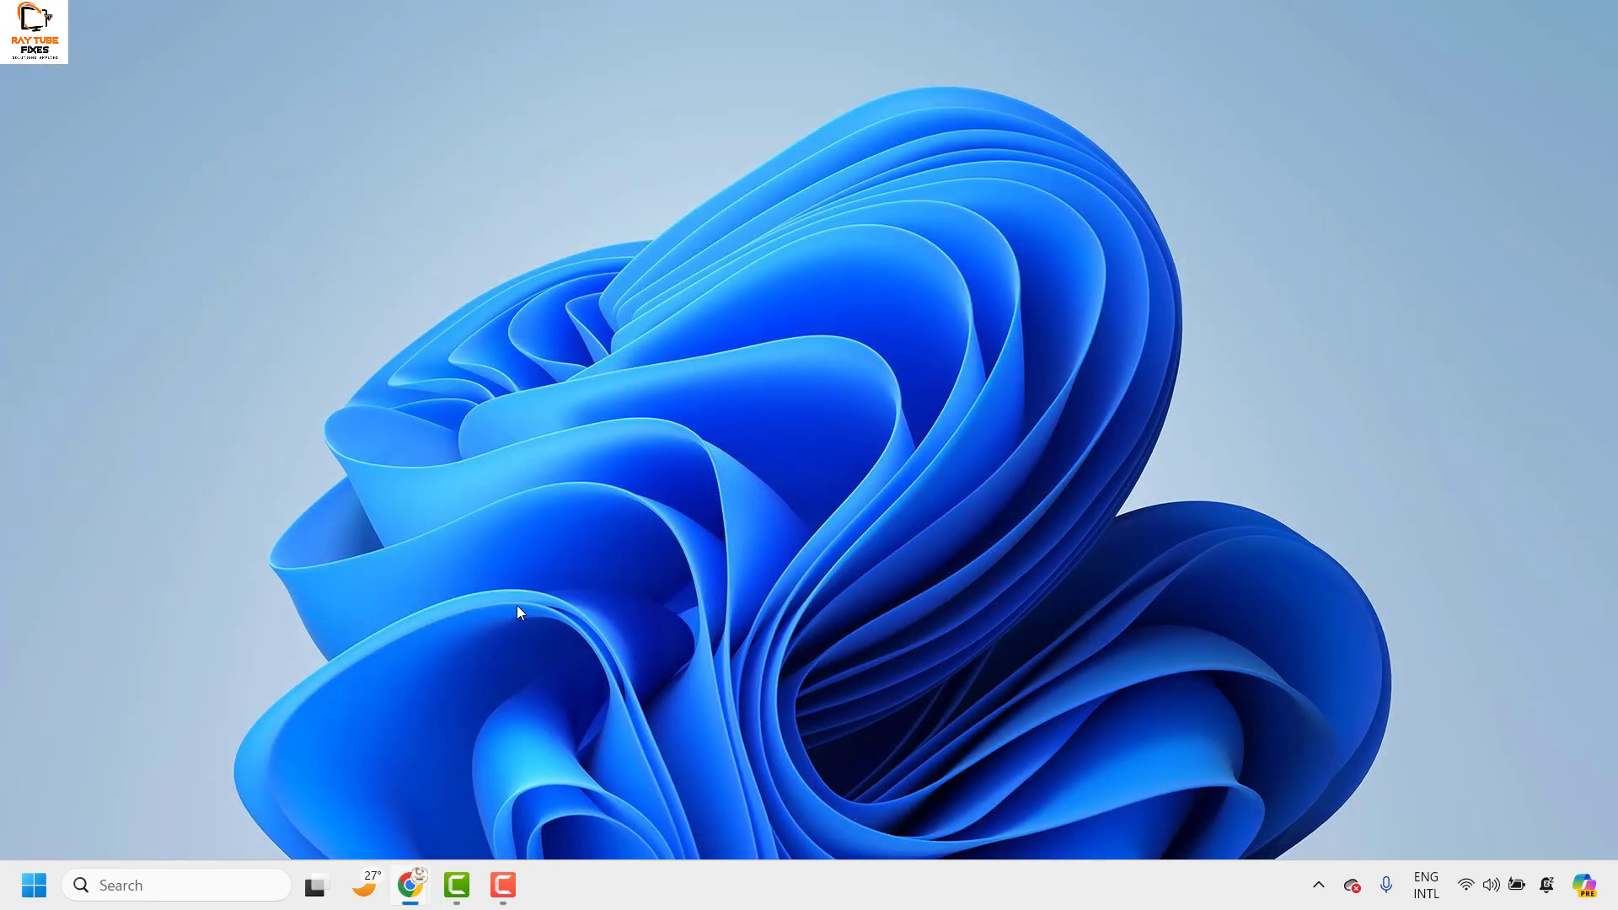
- Search Windows for 'store' and launch Microsoft Store from the results
click(122, 884)
text(camtasia 2019)
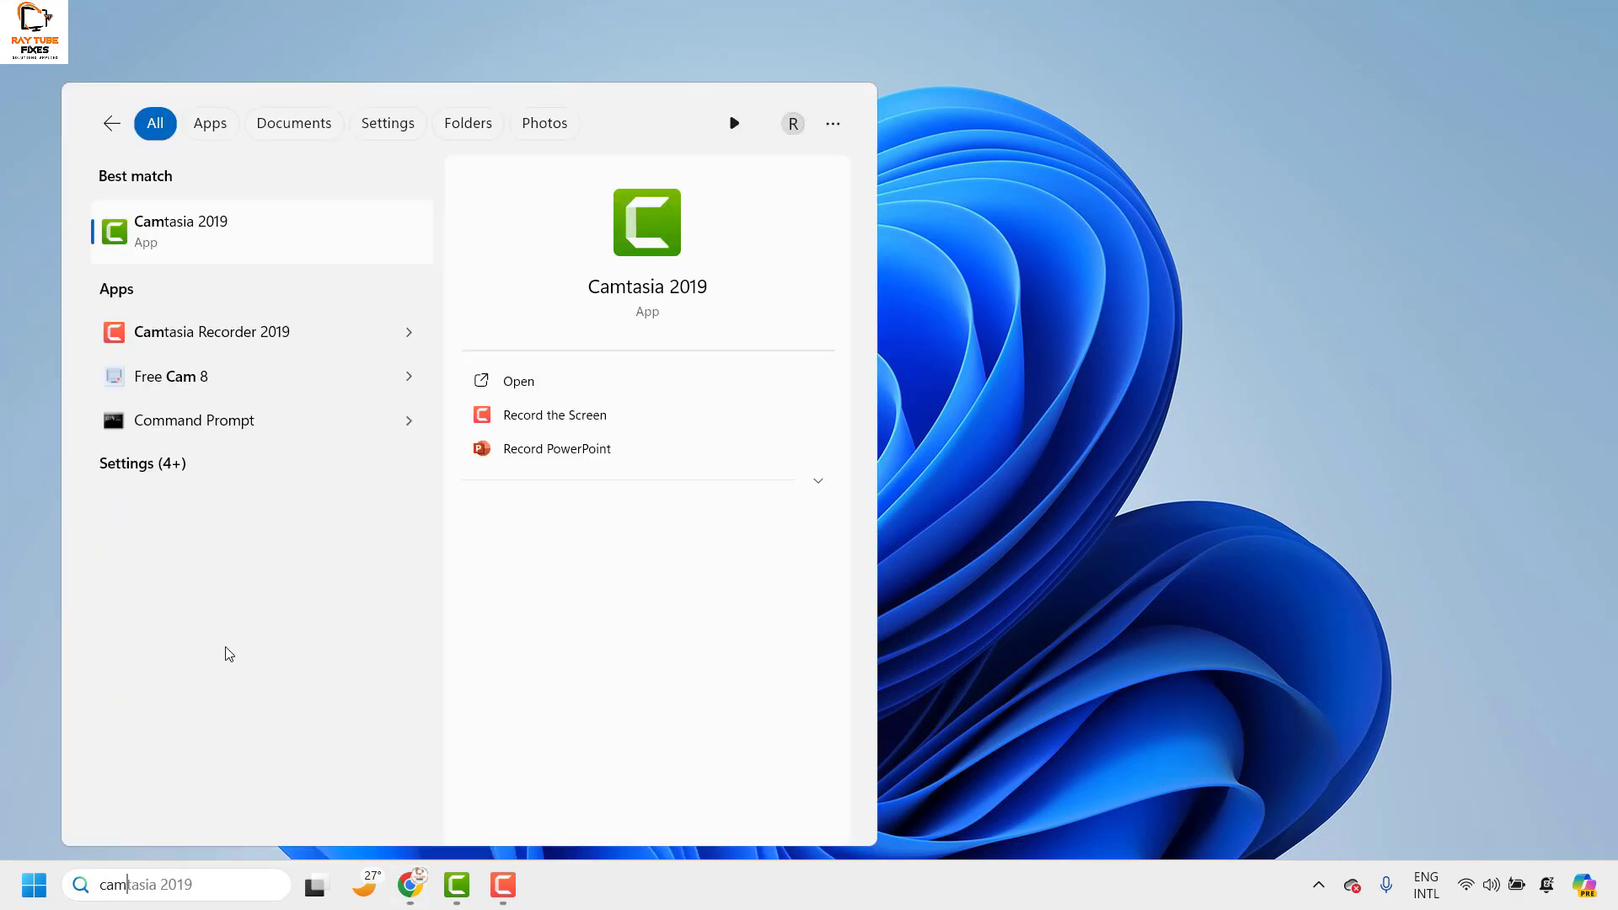
click(1044, 443)
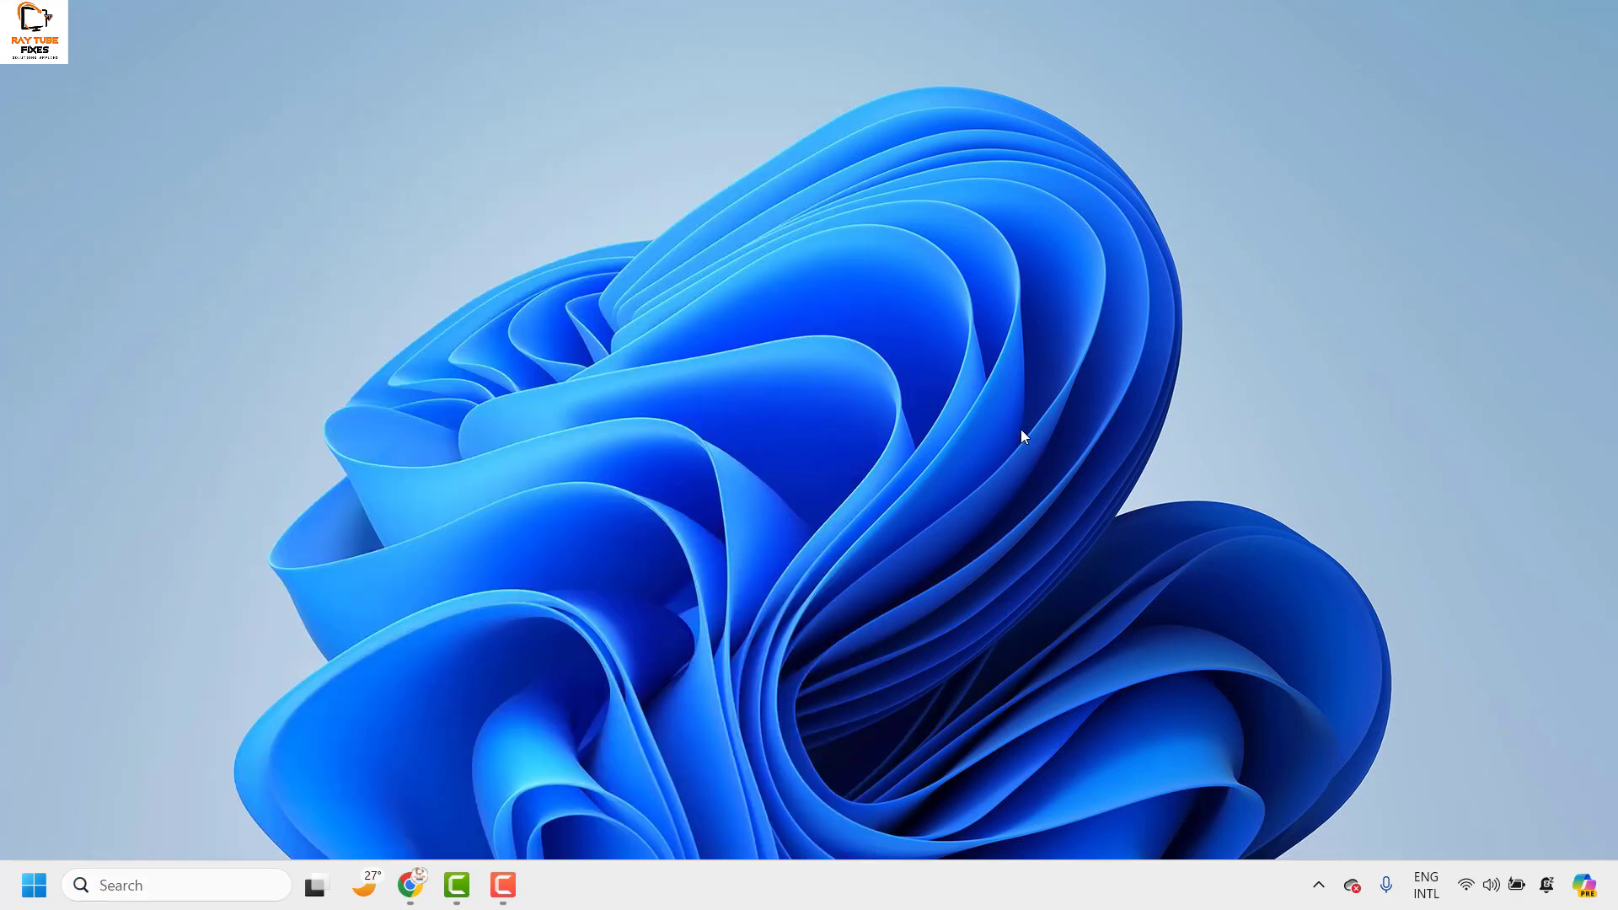
click(166, 881)
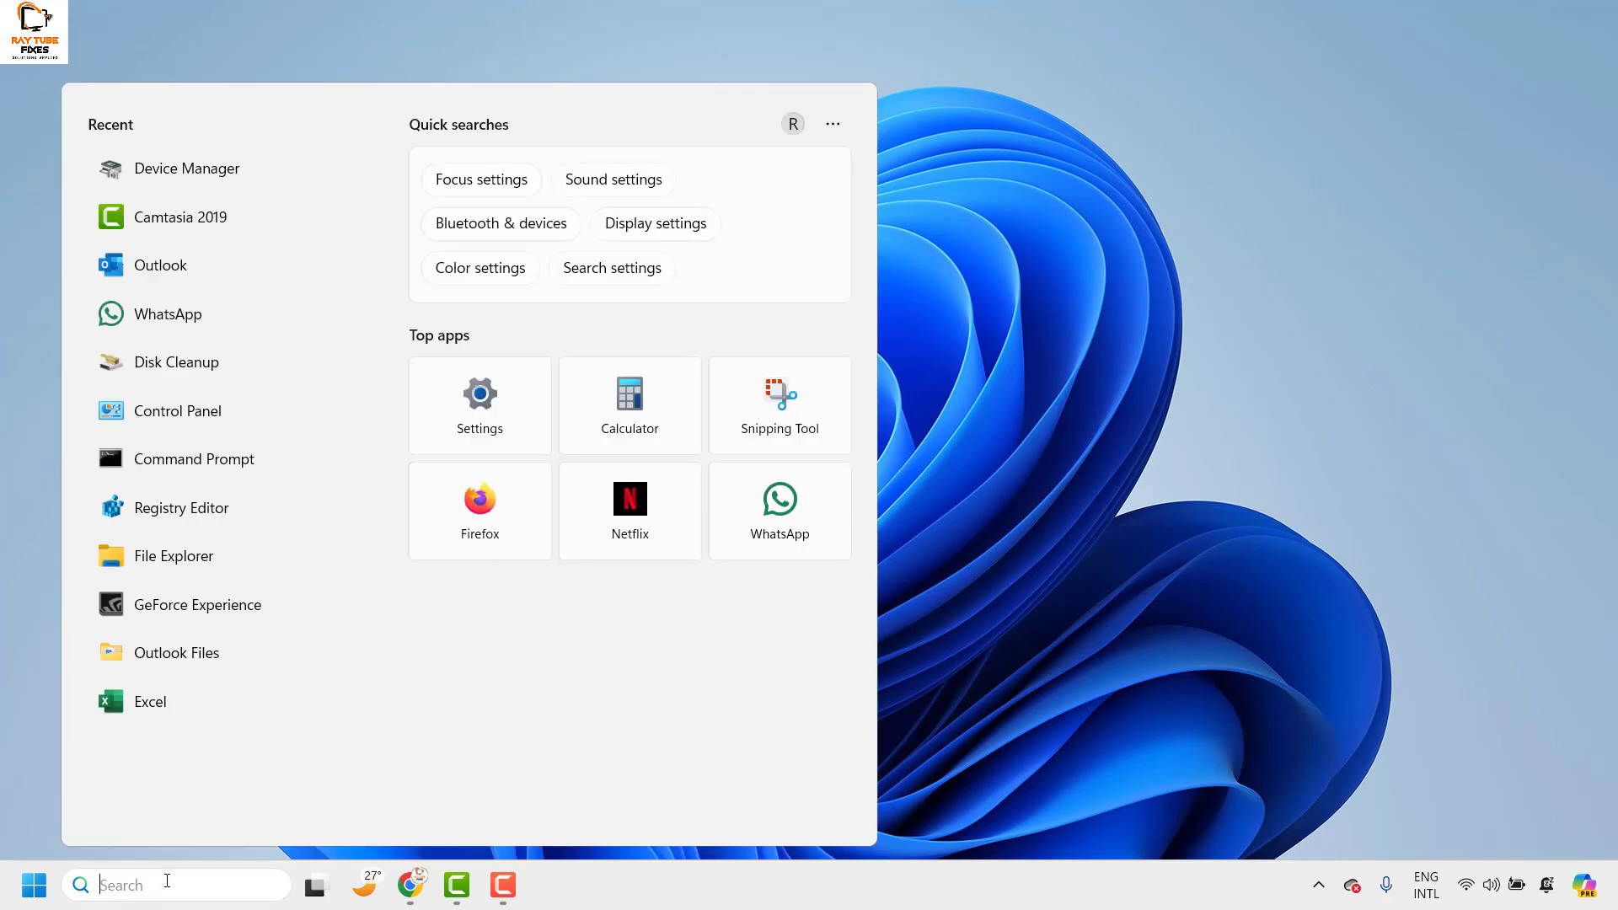
text(micros)
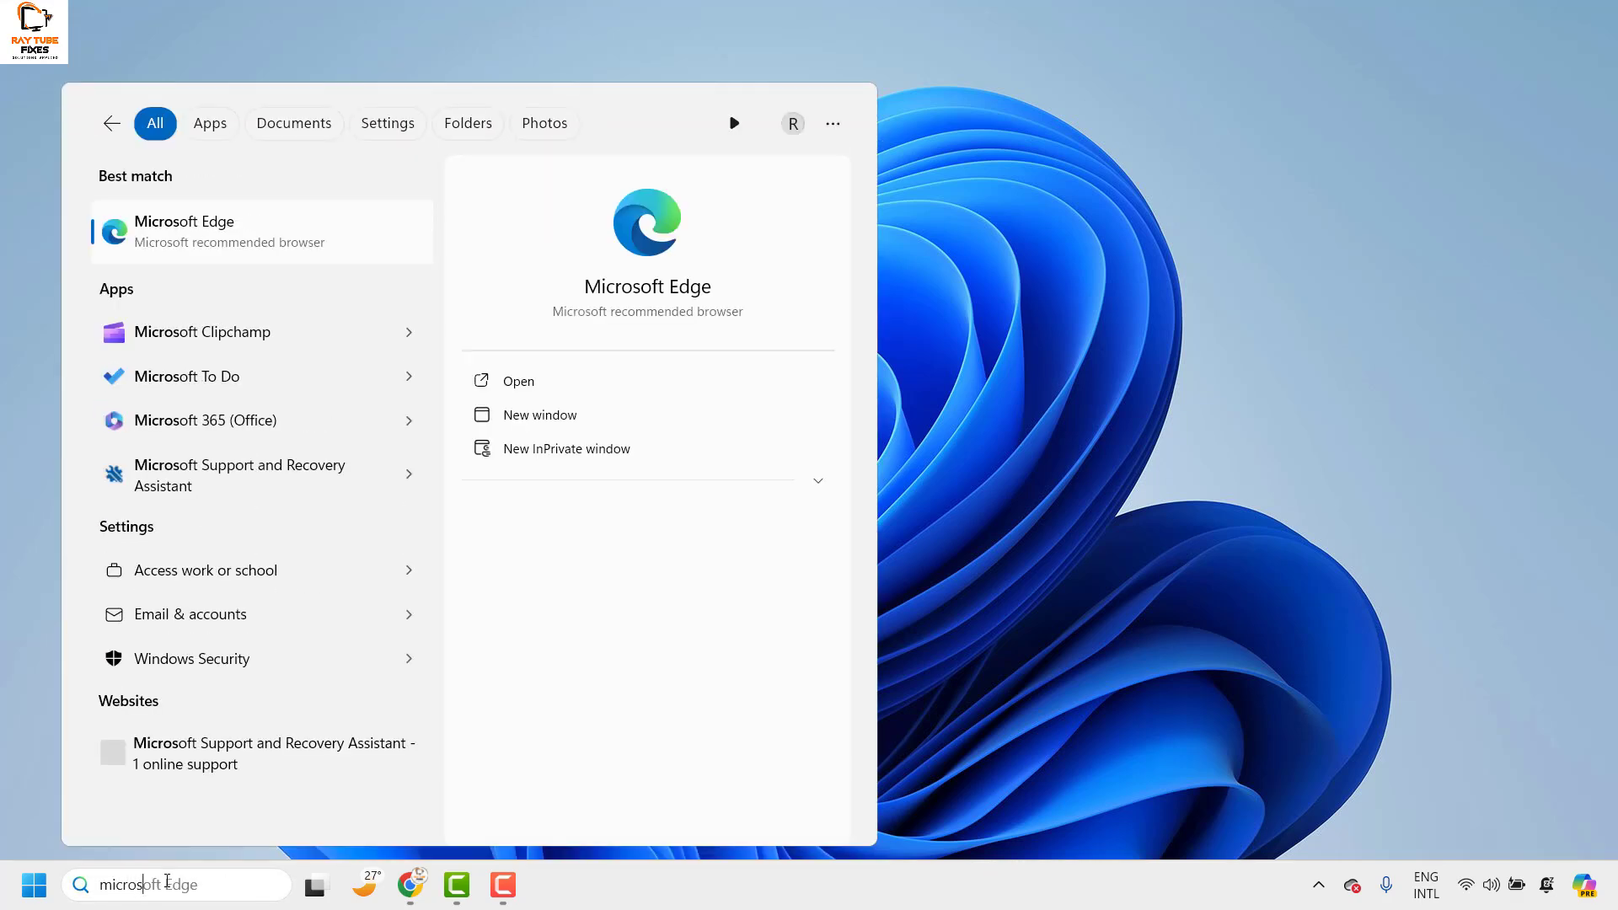
key(BackSpace)
key(BackSpace)
key(BackSpace)
key(BackSpace)
key(BackSpace)
key(BackSpace)
text(store)
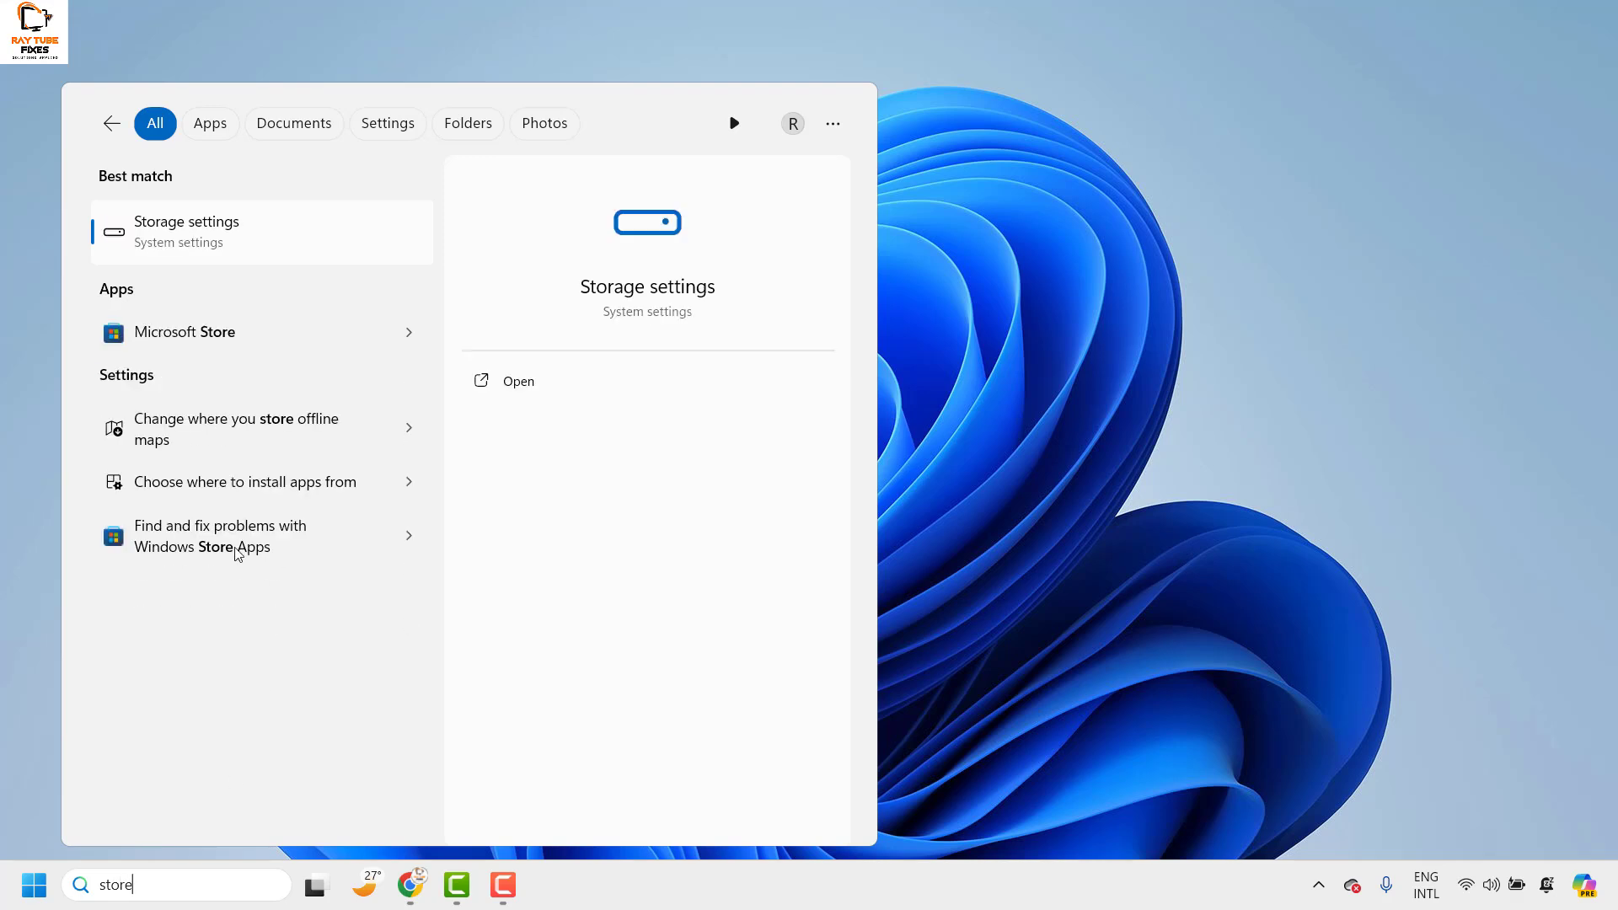
click(184, 331)
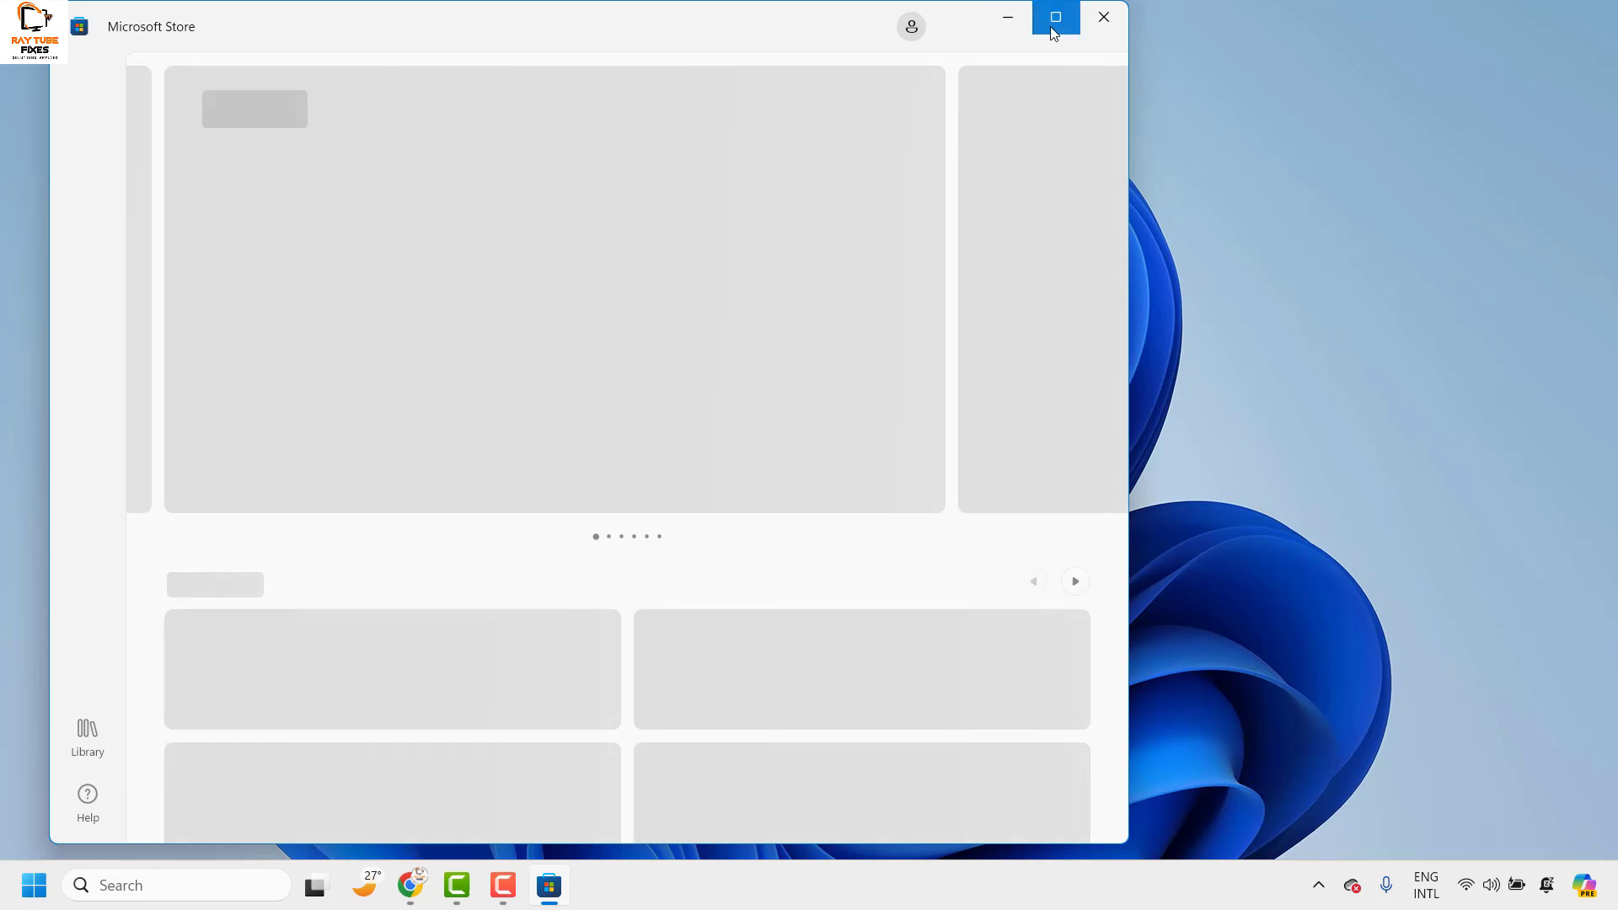
- Maximize the Store, search for 'camera', and install Windows Camera with Get
mouse_move(1054, 32)
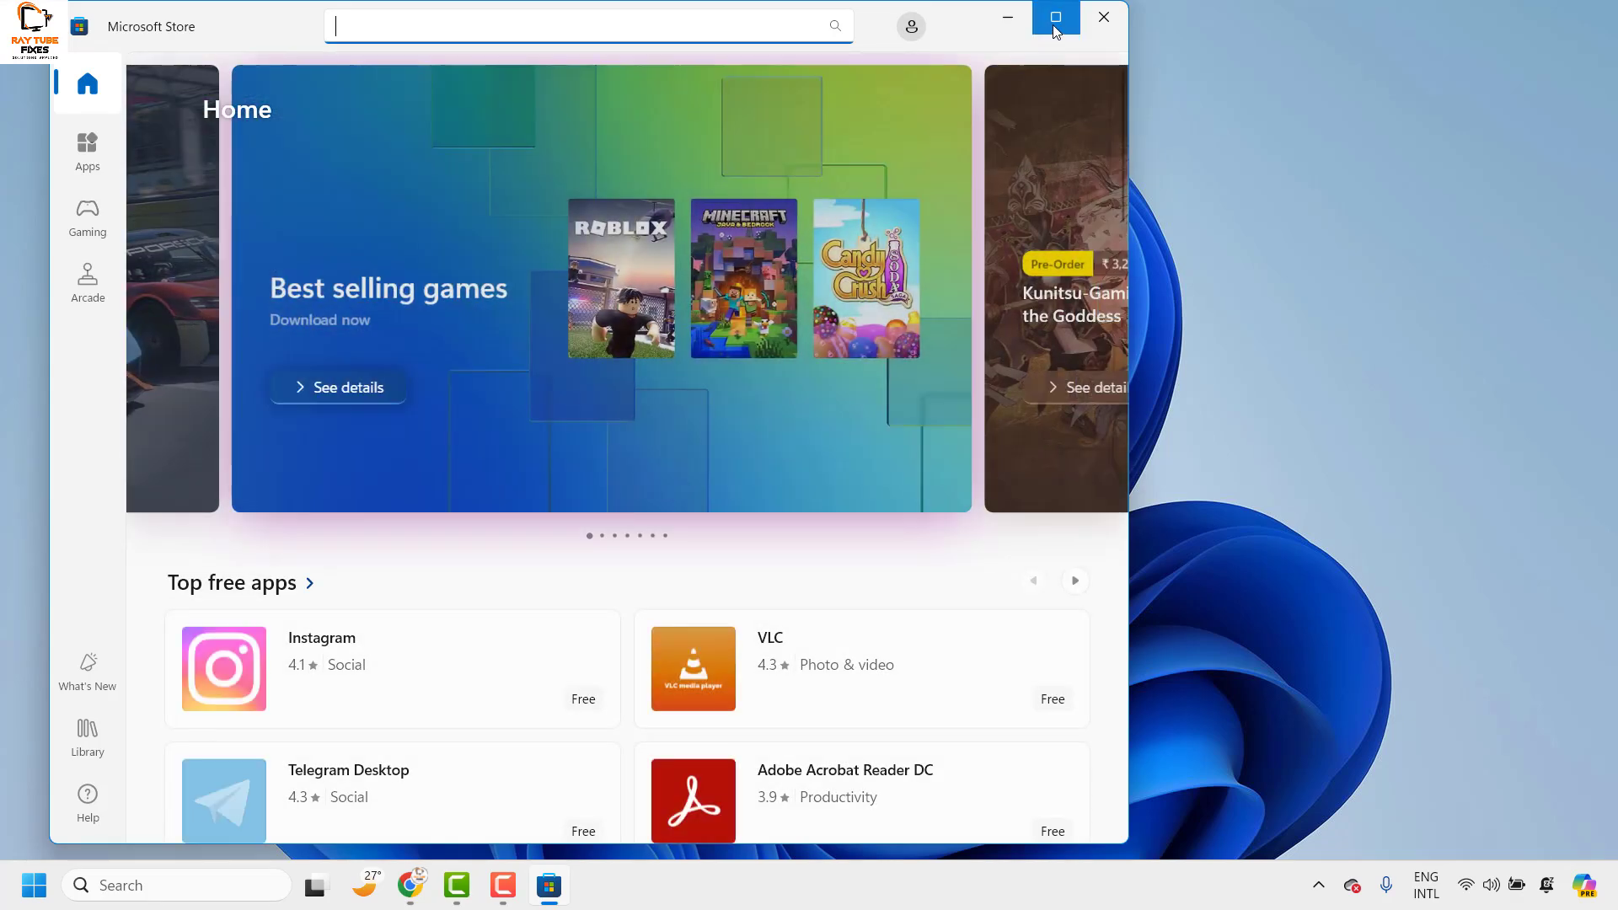
click(1056, 17)
click(534, 30)
text(camera)
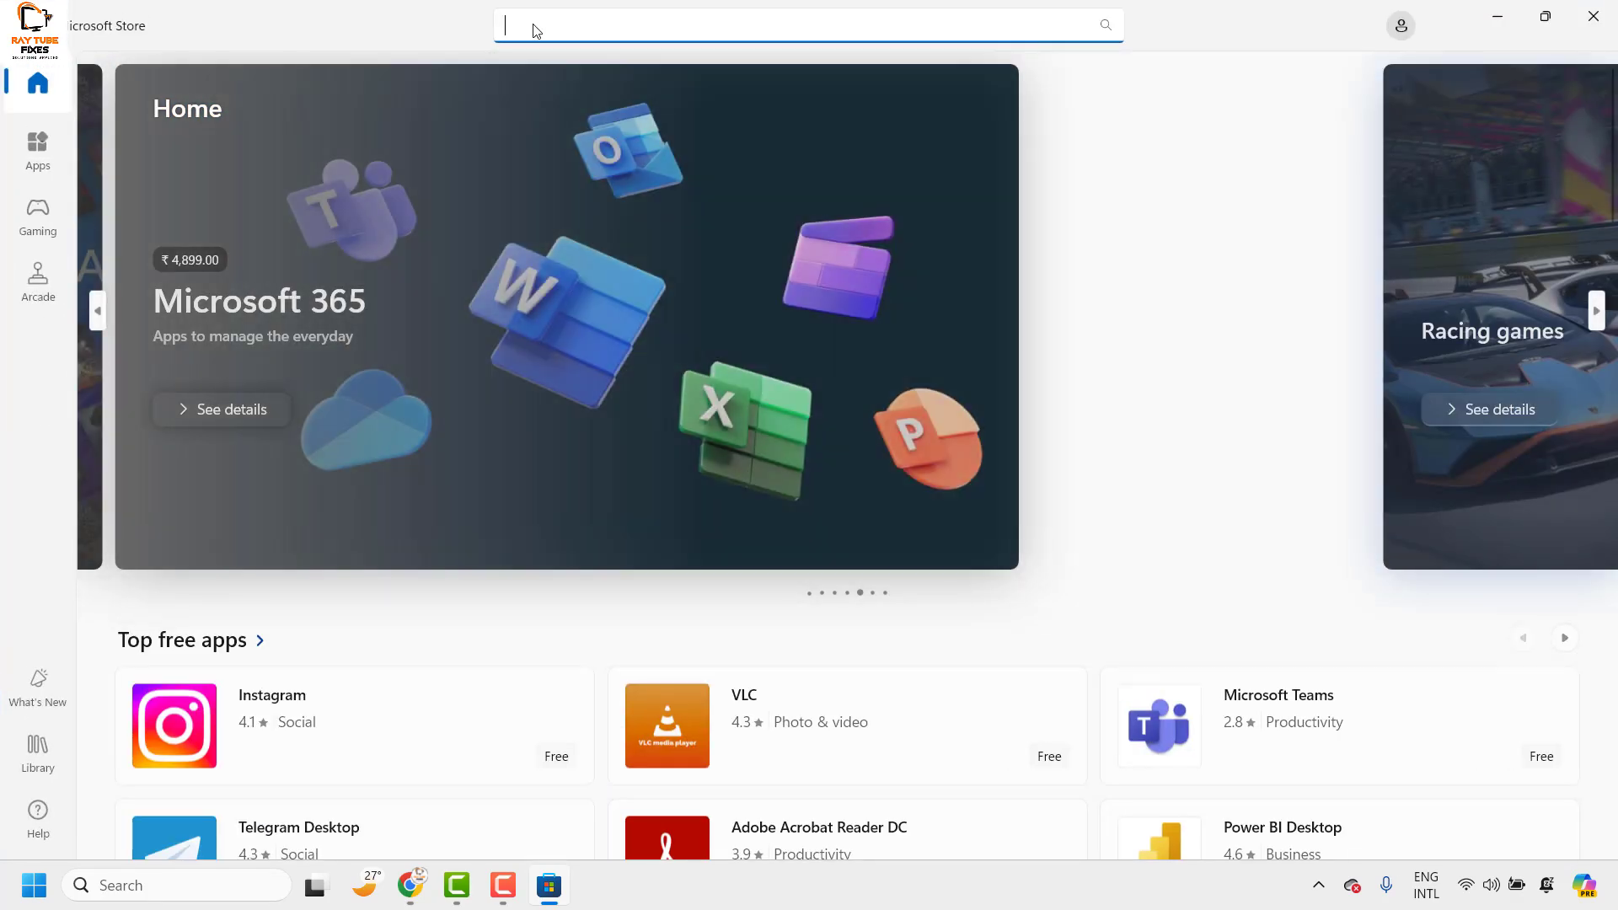
key(Return)
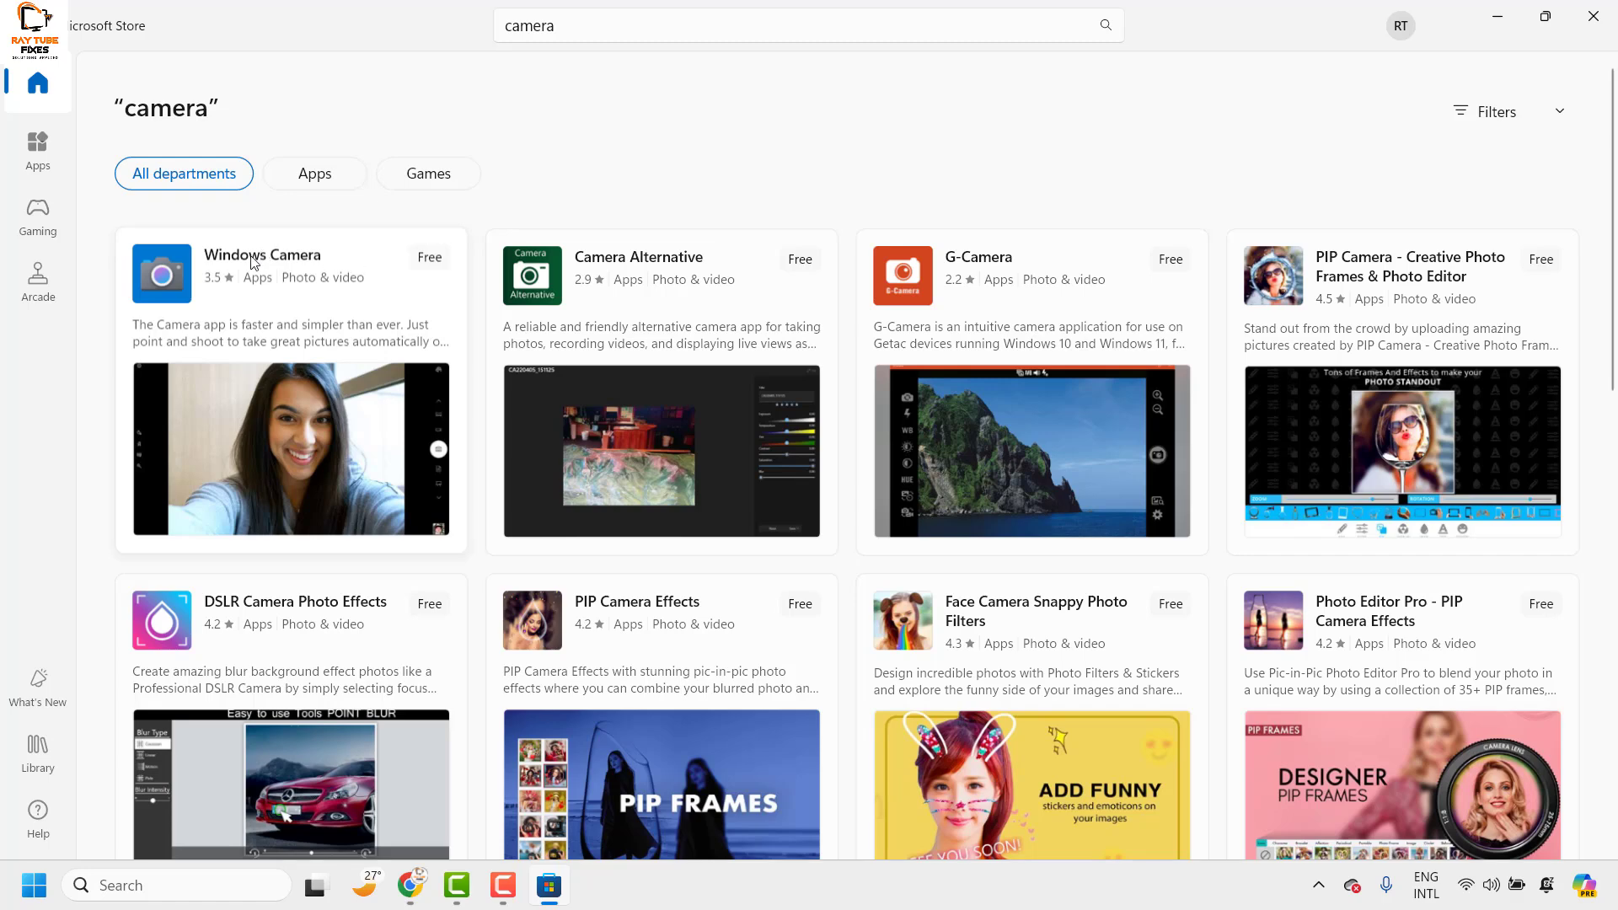
click(173, 278)
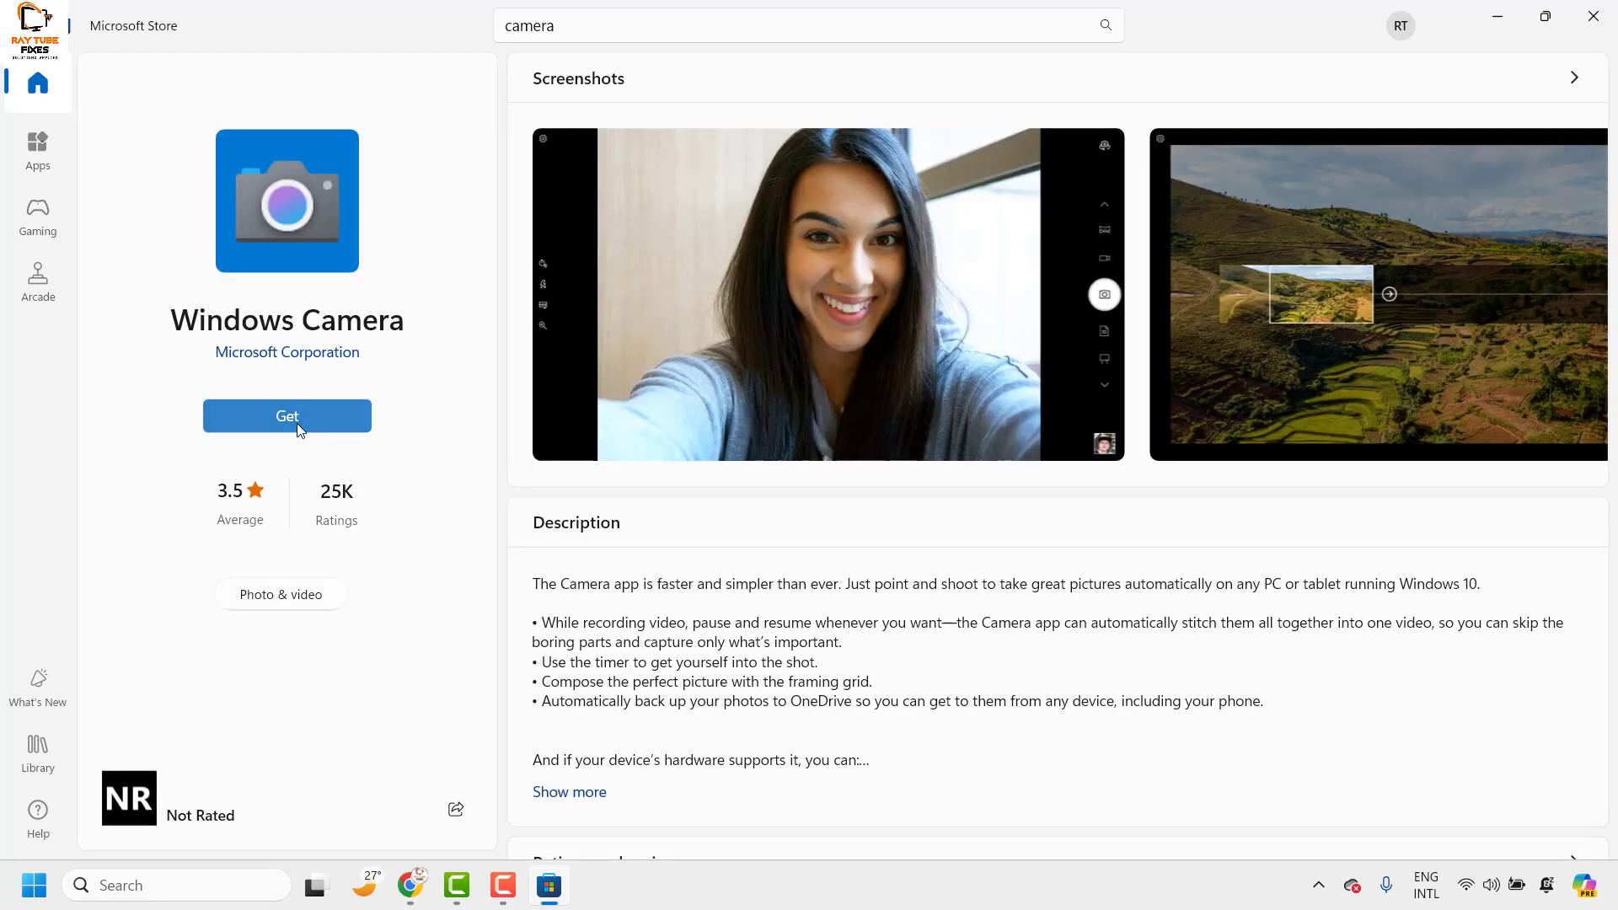
click(302, 417)
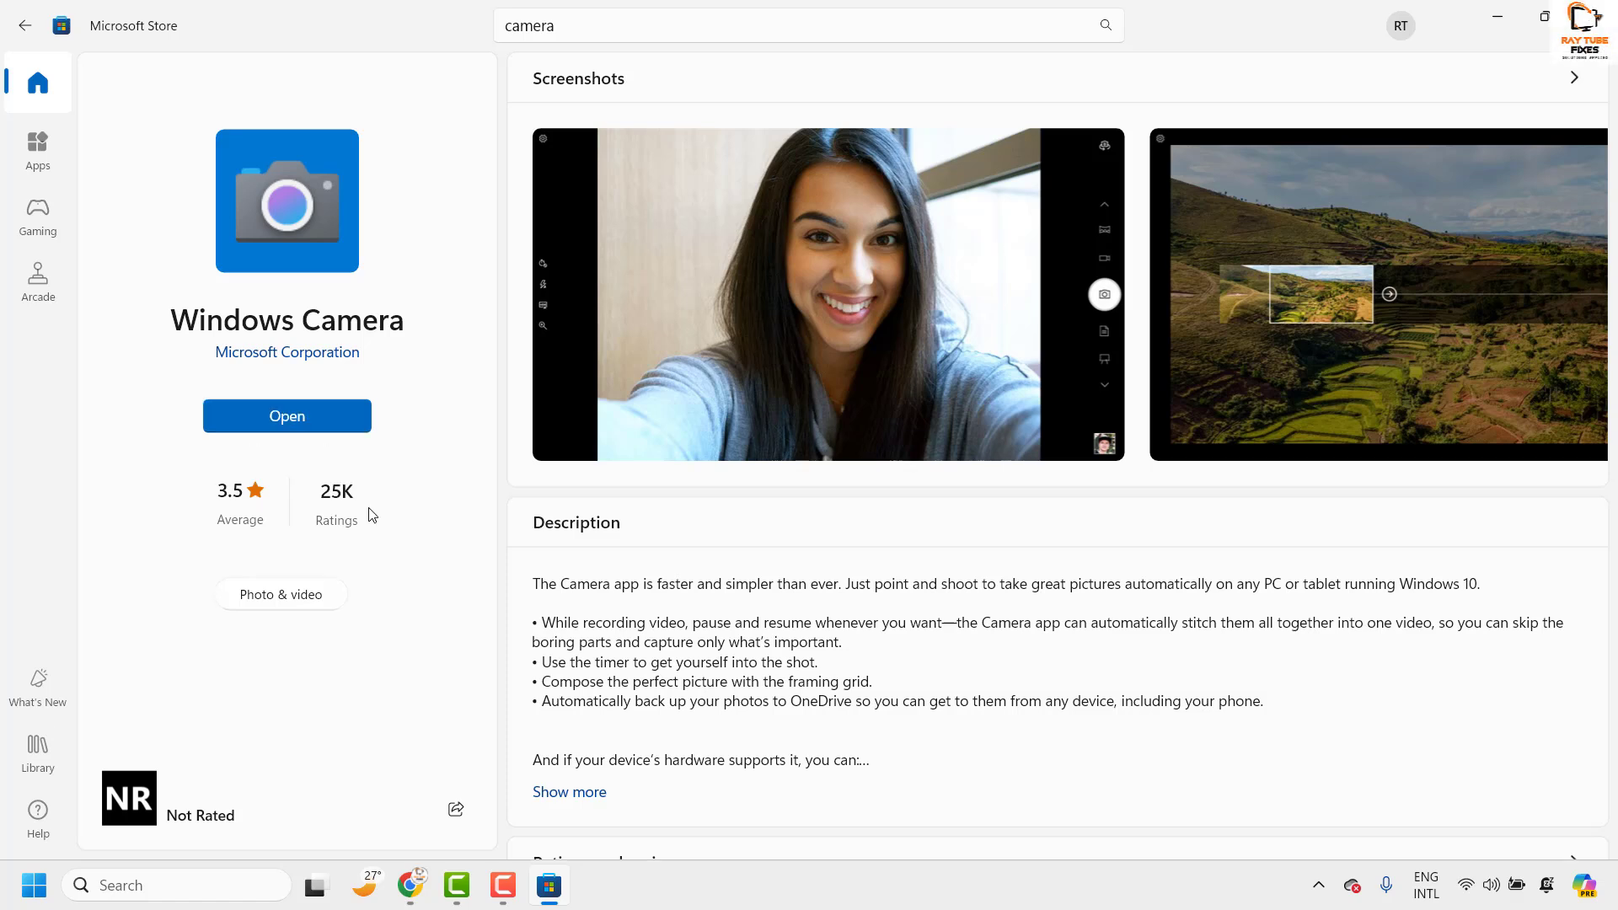
- Launch the reinstalled Windows Camera from the Store, minimize it, and grant microphone access
click(331, 413)
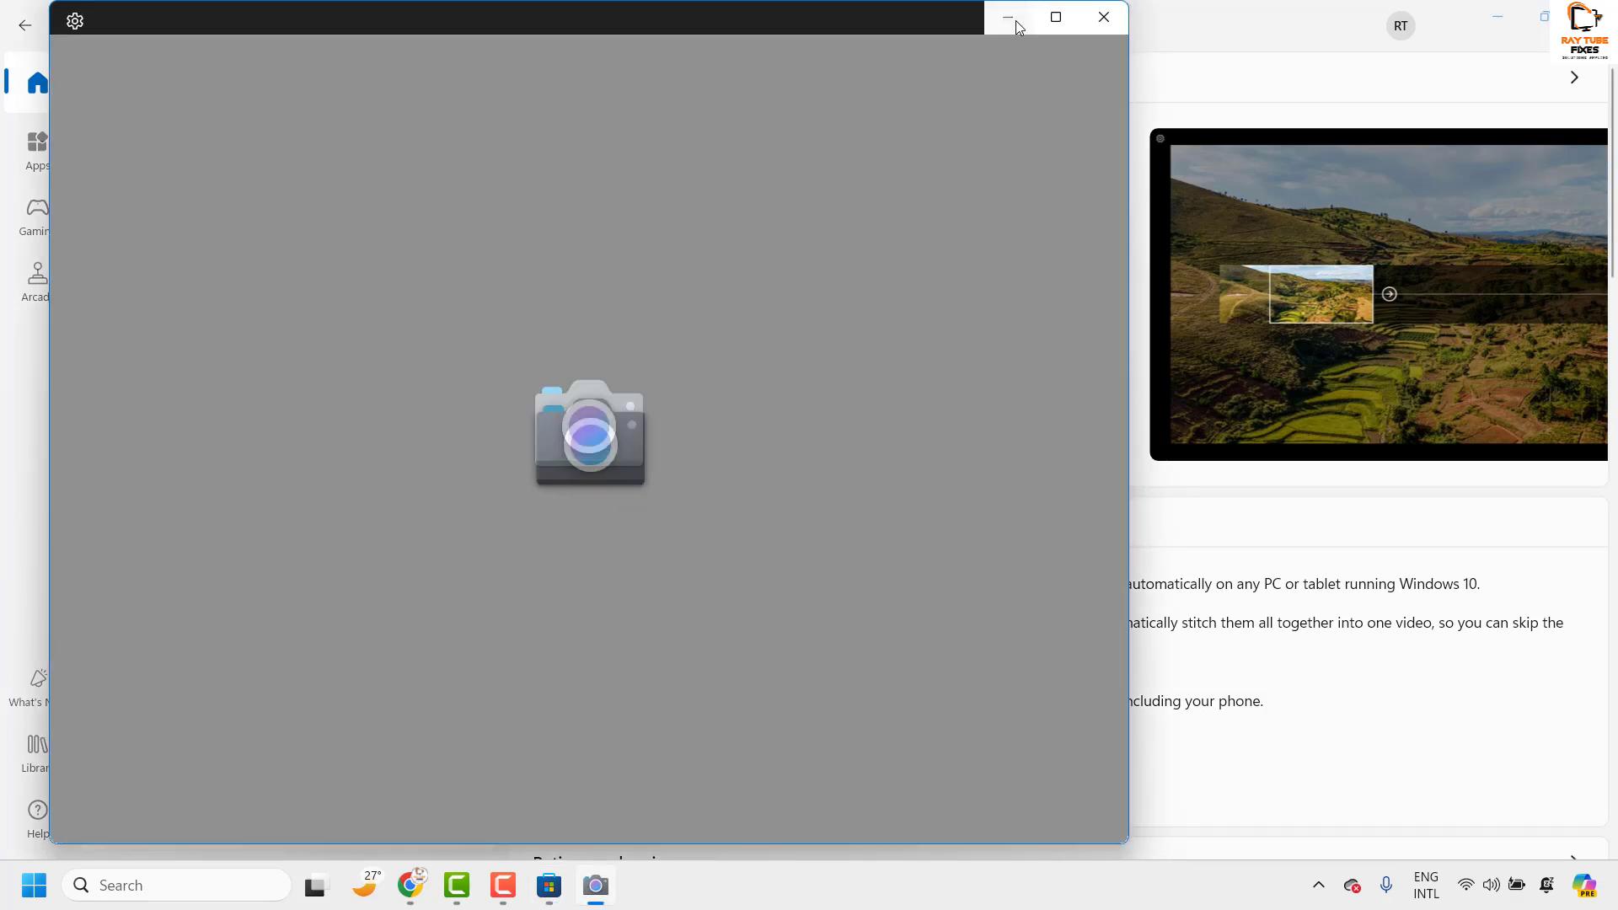
click(1010, 17)
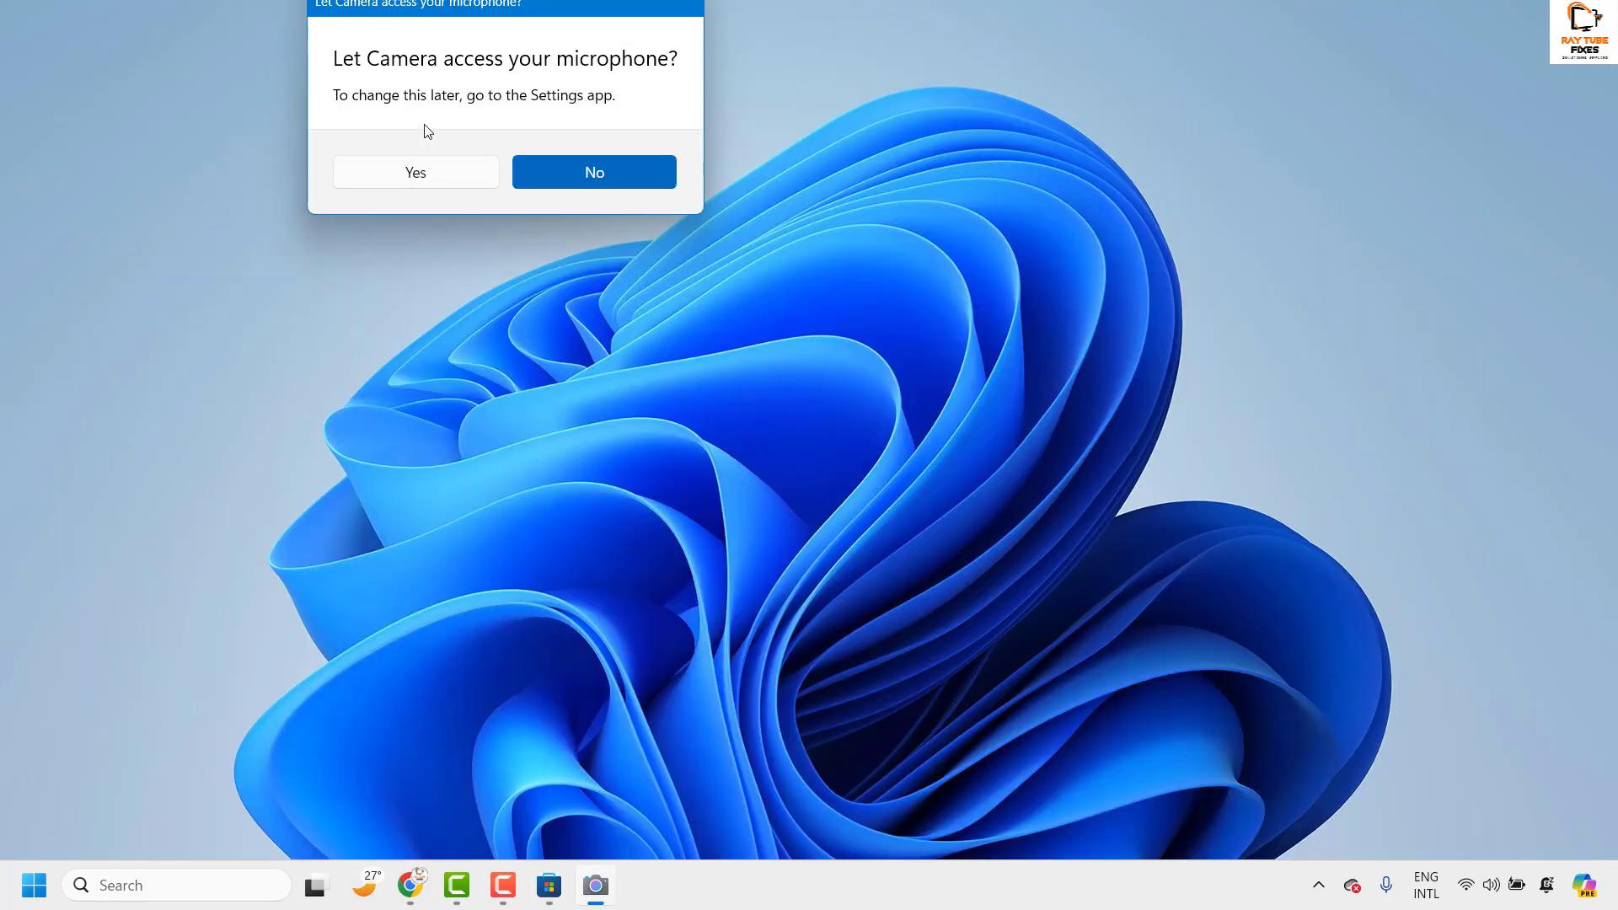
click(413, 177)
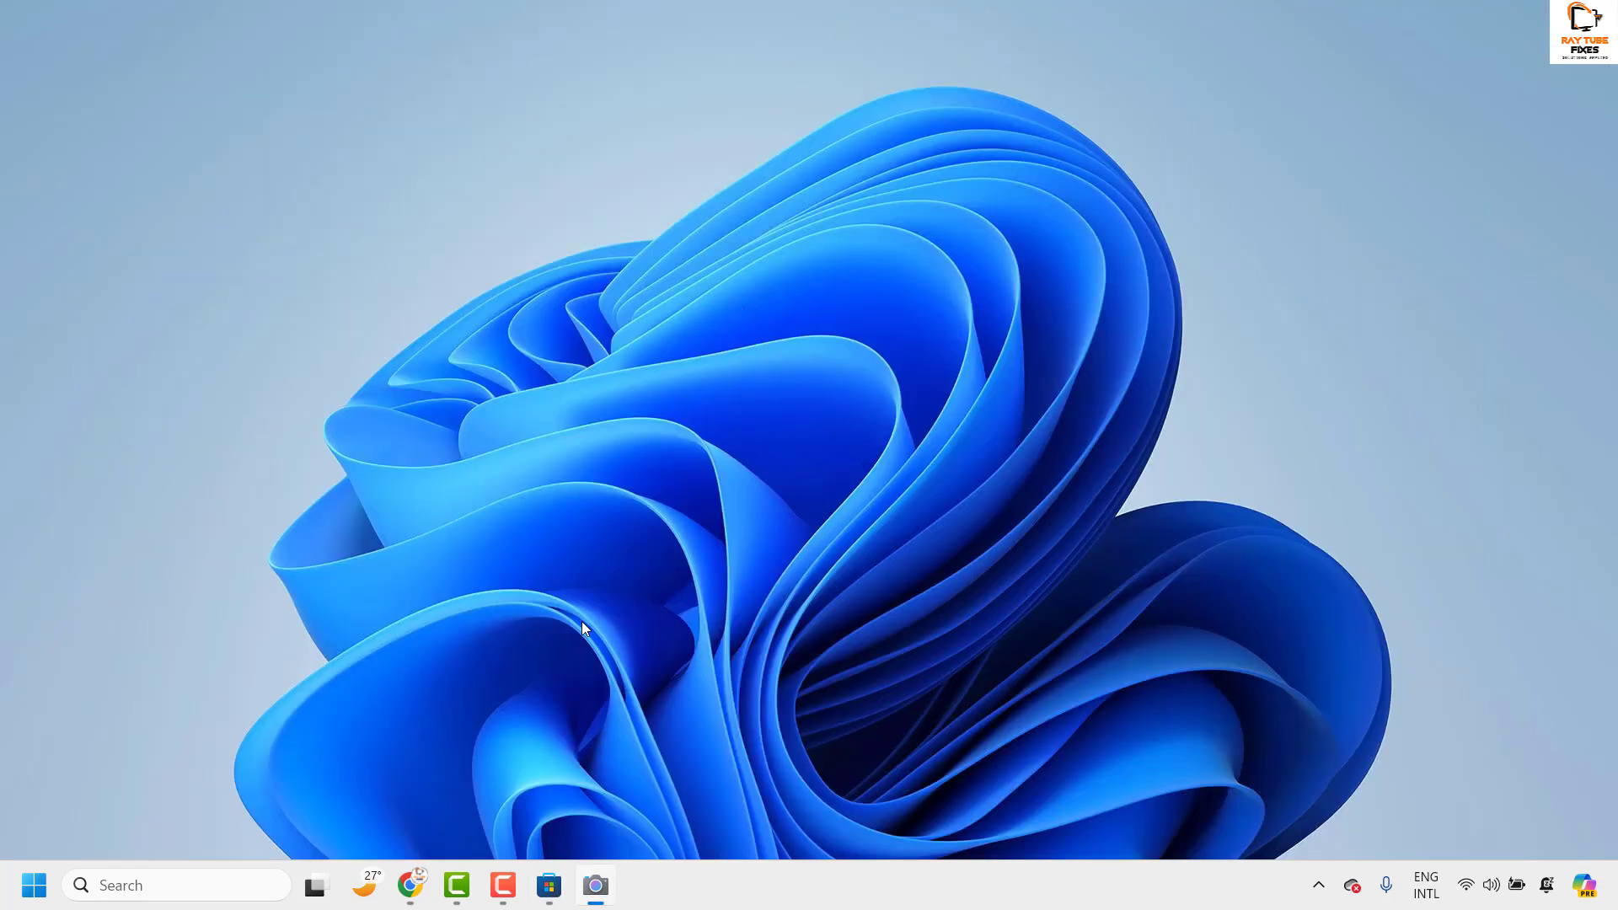